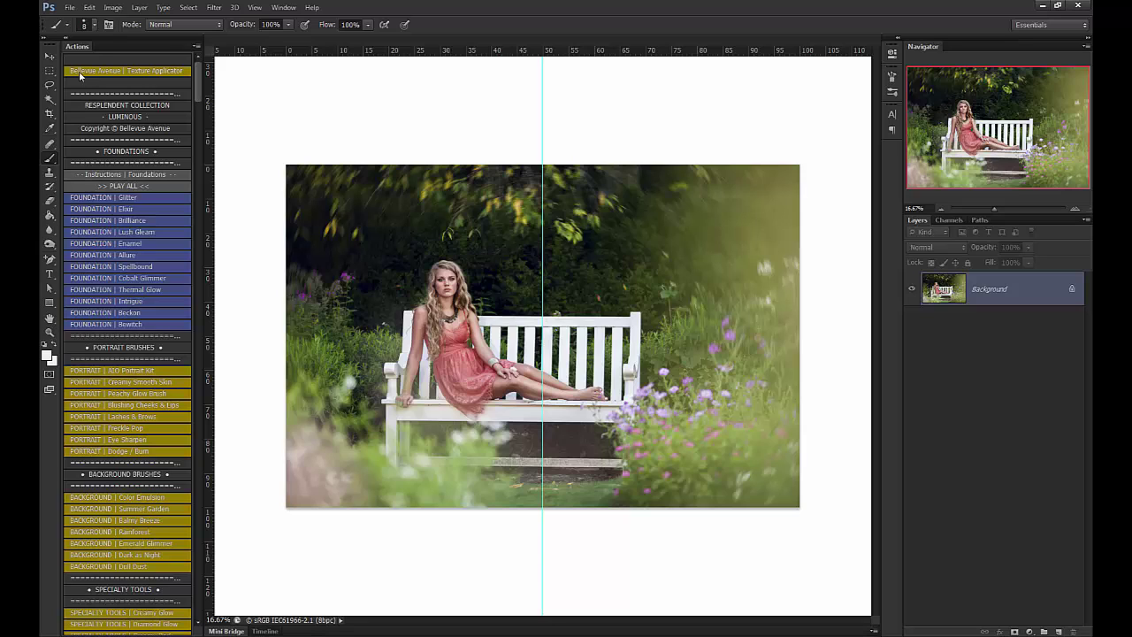
Step: Switch to the Move tool
{"action": "left_click", "coordinate": [50, 56]}
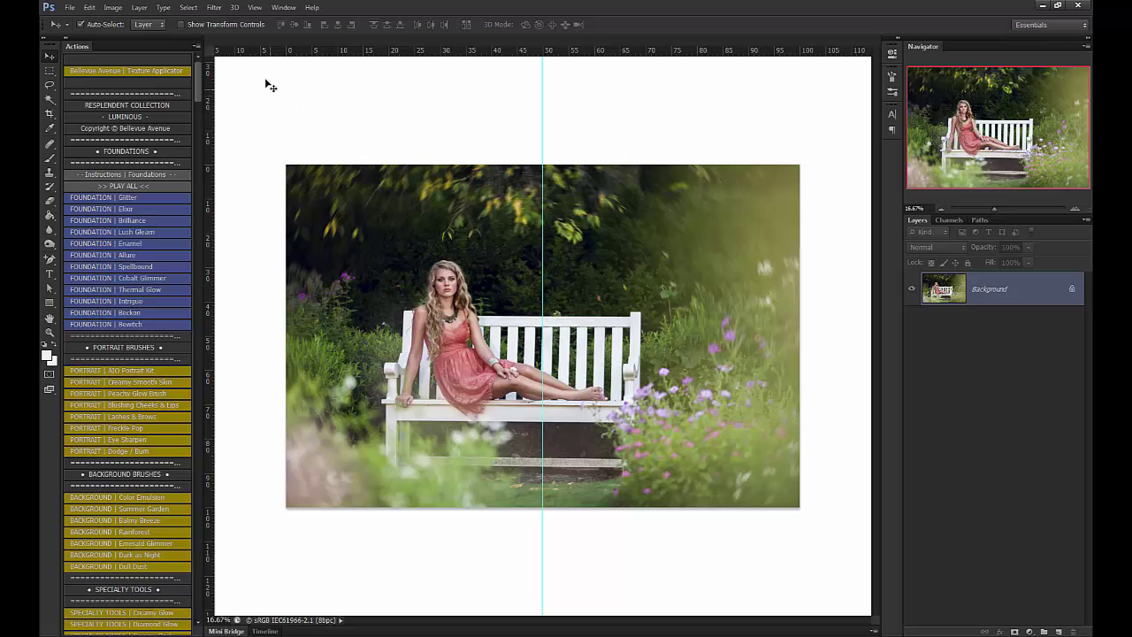
Step: Choose File > Place and pick the second pink flower image in Bellevue Avenue - Flower Shrub Overlays
{"action": "left_click", "coordinate": [69, 7]}
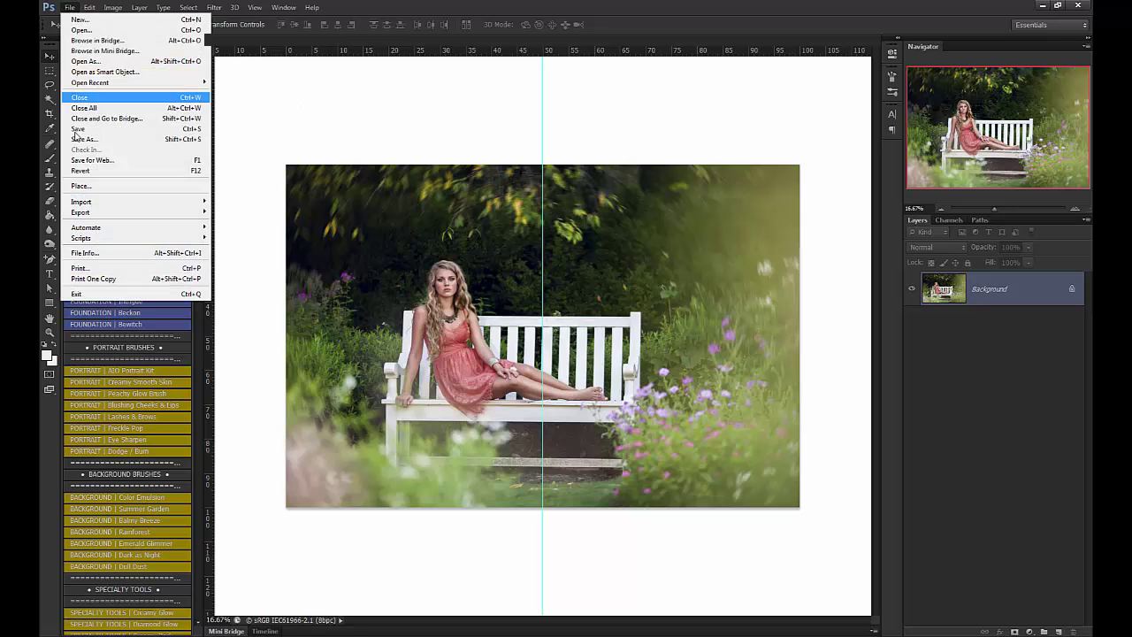
{"action": "left_click", "coordinate": [84, 185]}
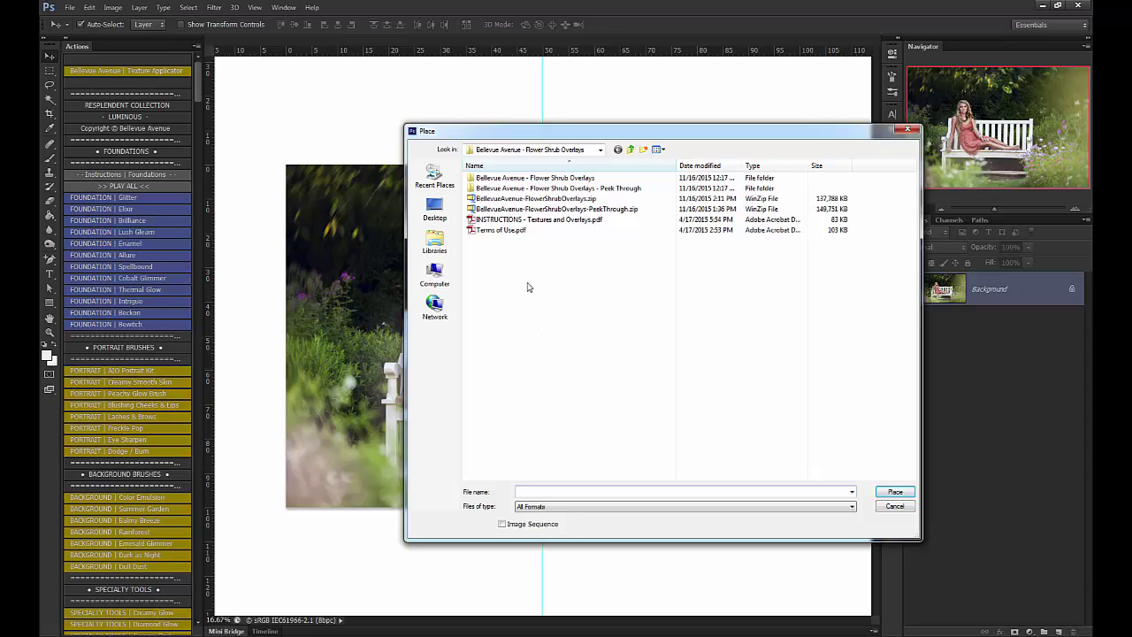
{"action": "double_click", "coordinate": [564, 179]}
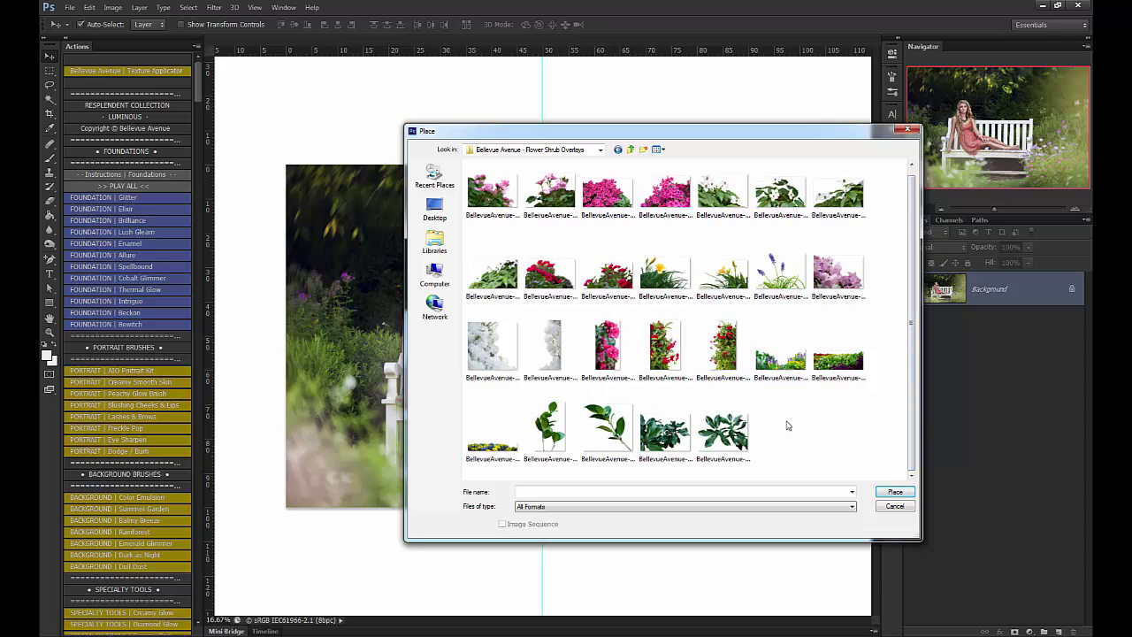
{"action": "scroll", "coordinate": [909, 334], "scroll_direction": "up", "scroll_amount": 1}
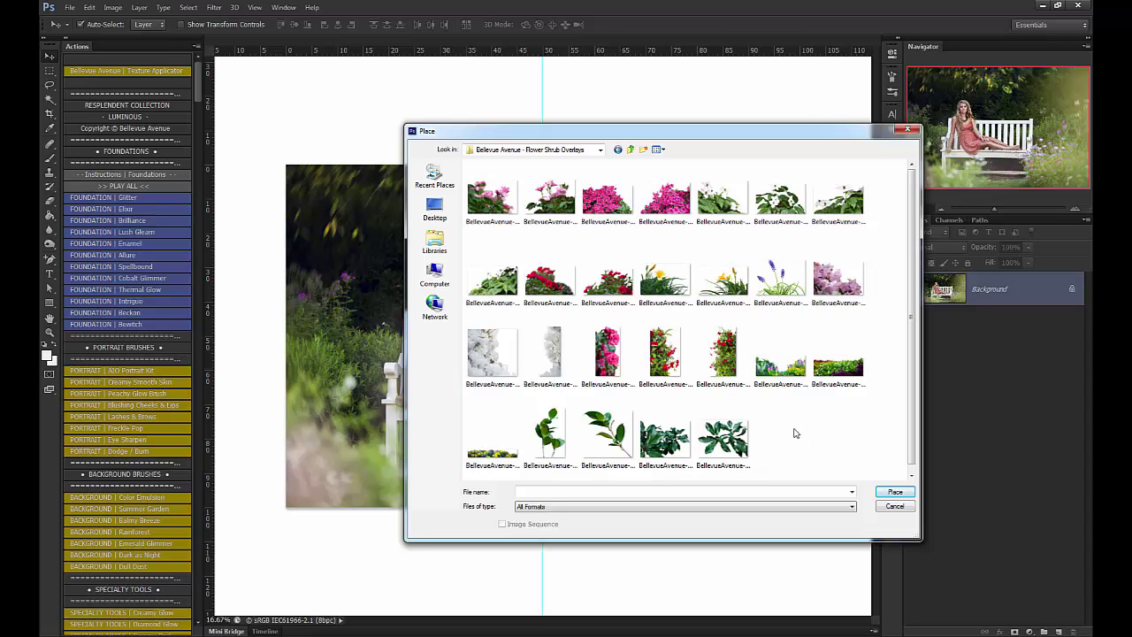
{"action": "left_click", "coordinate": [550, 211]}
Step: Place the BellevueAvenue-Flower-Shrub-2 overlay in the portrait's lower-right corner and commit it
{"action": "left_click", "coordinate": [893, 492]}
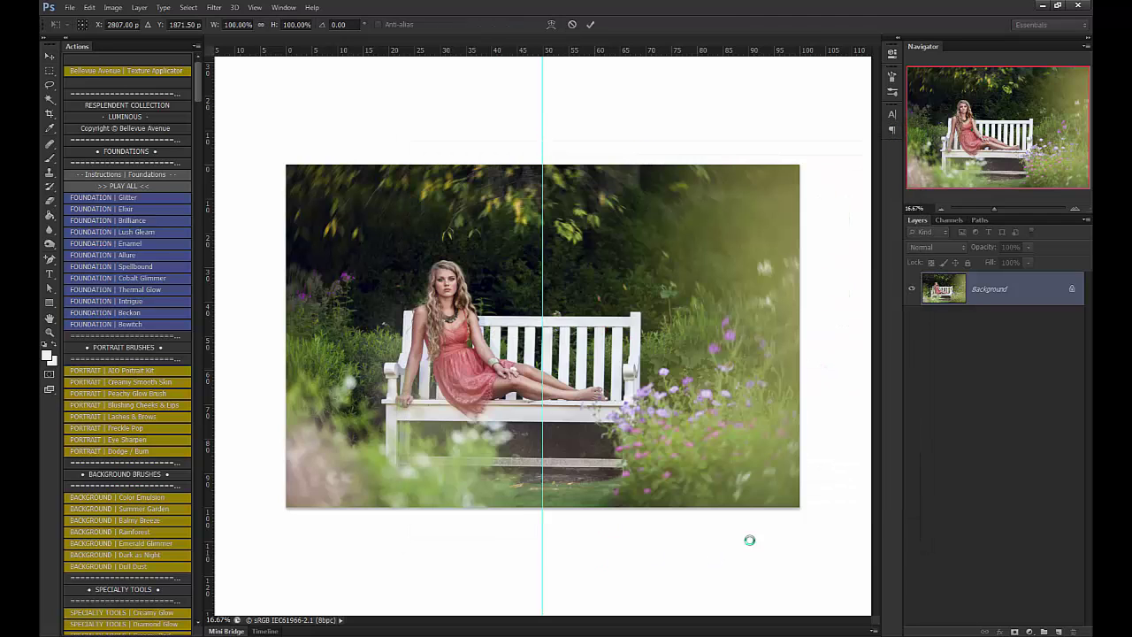
{"action": "left_click_drag", "start_coordinate": [629, 350], "coordinate": [795, 415]}
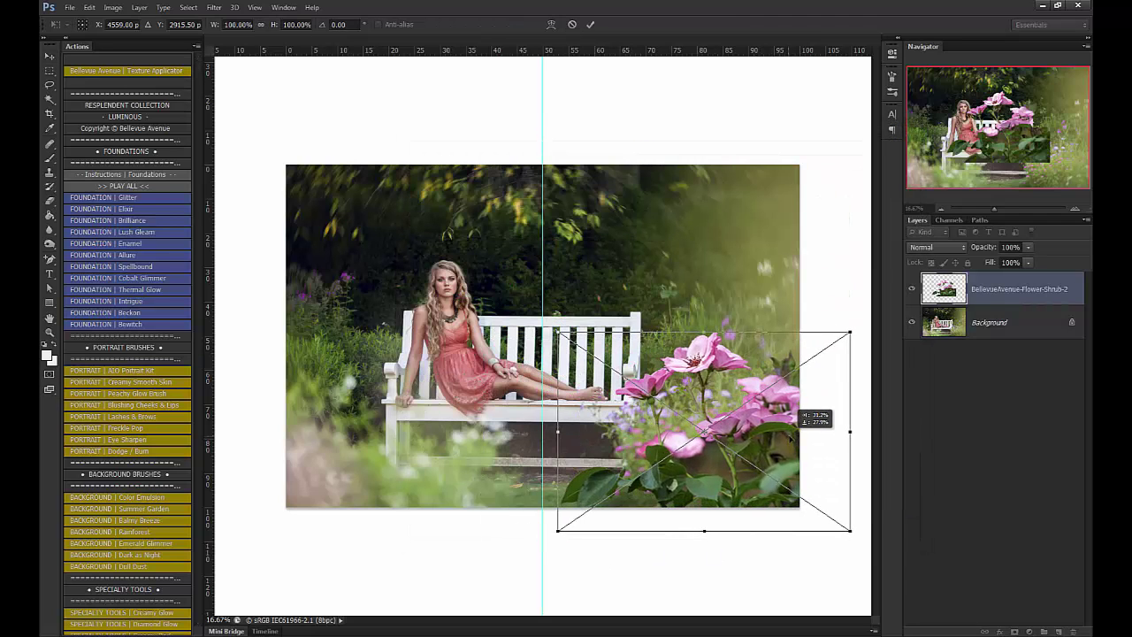
{"action": "left_click", "coordinate": [590, 24]}
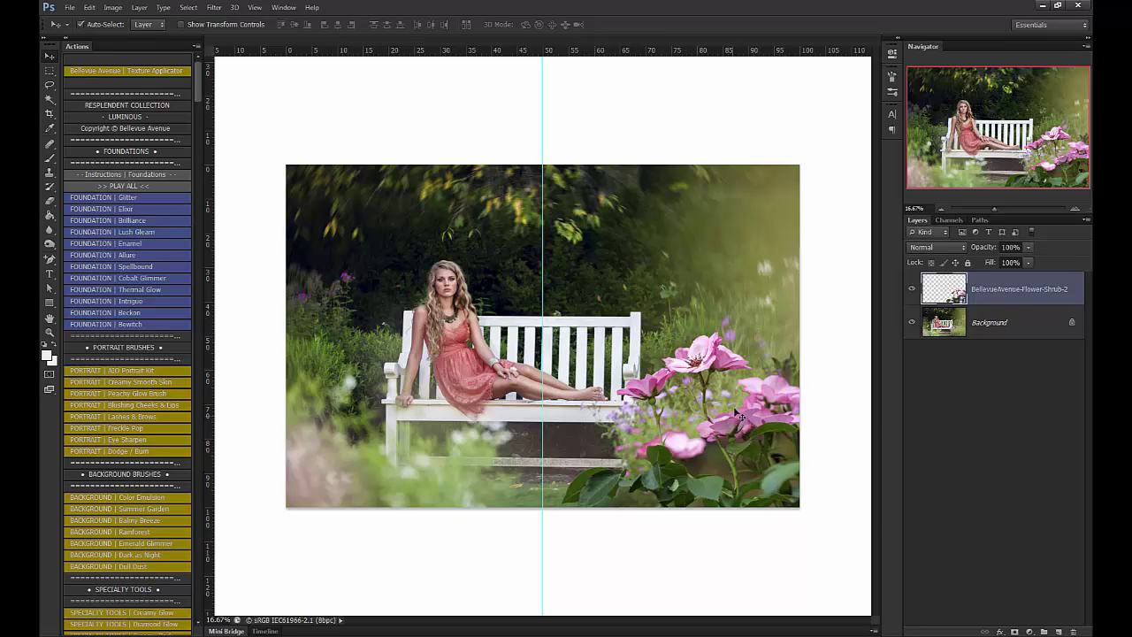
Step: Blur the flower layer with a Gaussian Blur smart filter of about 120 pixels radius
{"action": "left_click", "coordinate": [214, 8]}
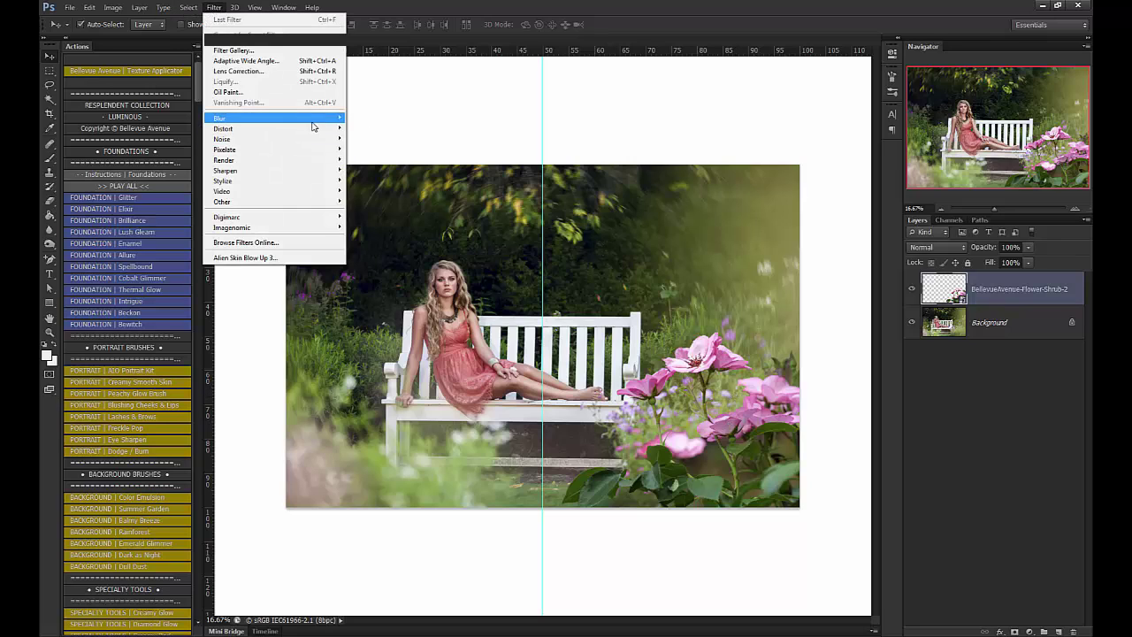
{"action": "mouse_move", "coordinate": [314, 126]}
{"action": "left_click", "coordinate": [375, 195]}
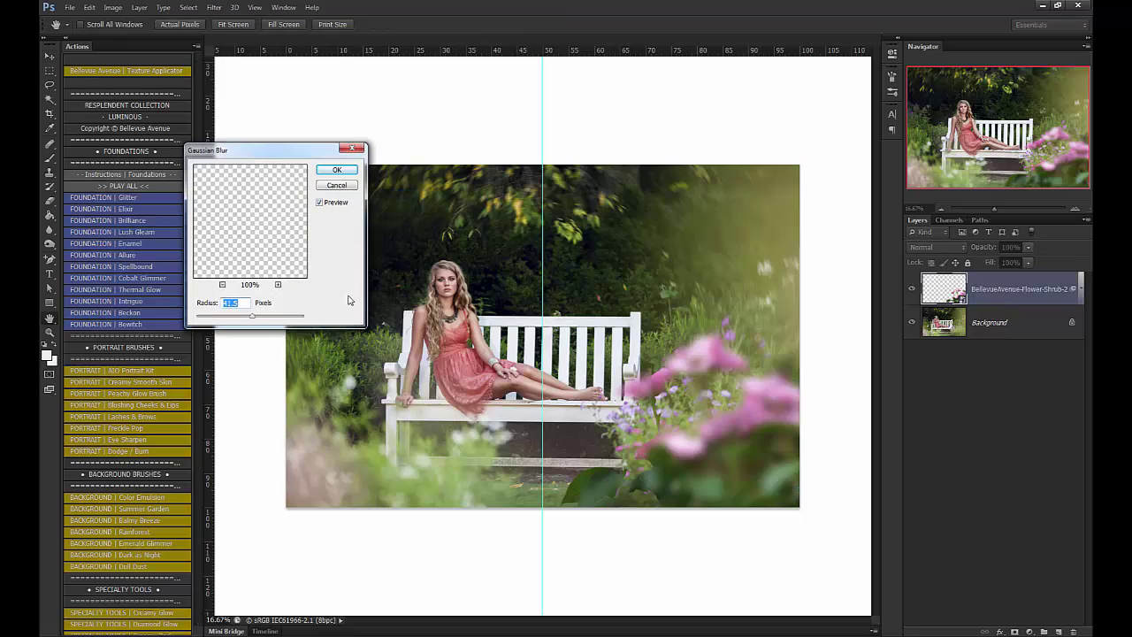
{"action": "left_click", "coordinate": [243, 317]}
{"action": "left_click_drag", "start_coordinate": [252, 324], "coordinate": [263, 323]}
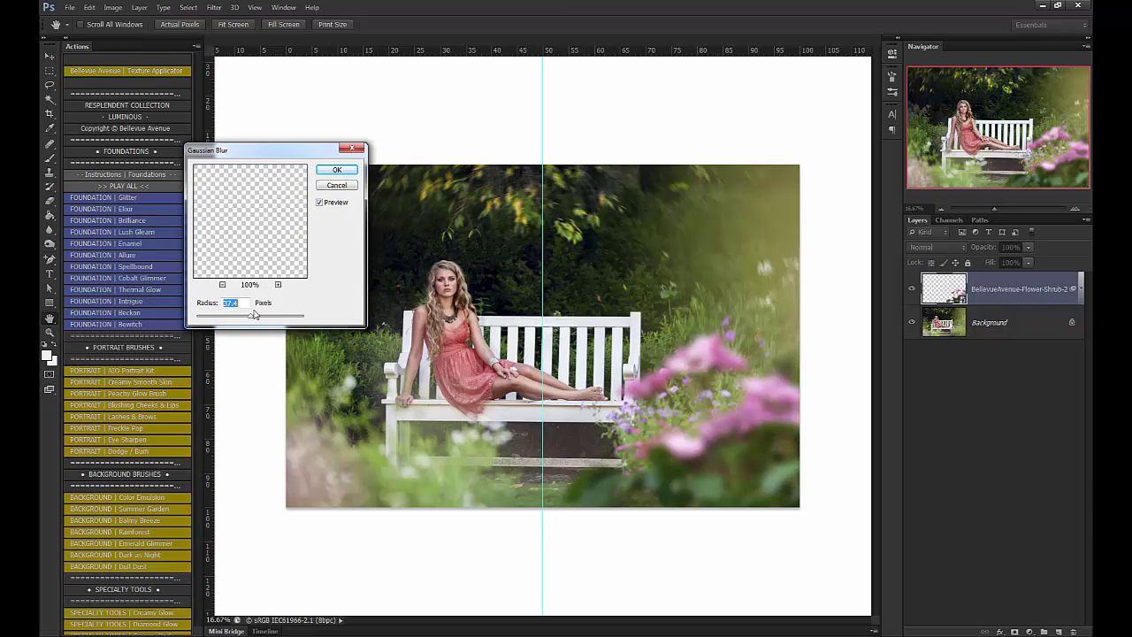
{"action": "mouse_move", "coordinate": [272, 319]}
{"action": "left_mouse_down"}
{"action": "mouse_move", "coordinate": [282, 322]}
{"action": "mouse_move", "coordinate": [265, 322]}
{"action": "left_mouse_up"}
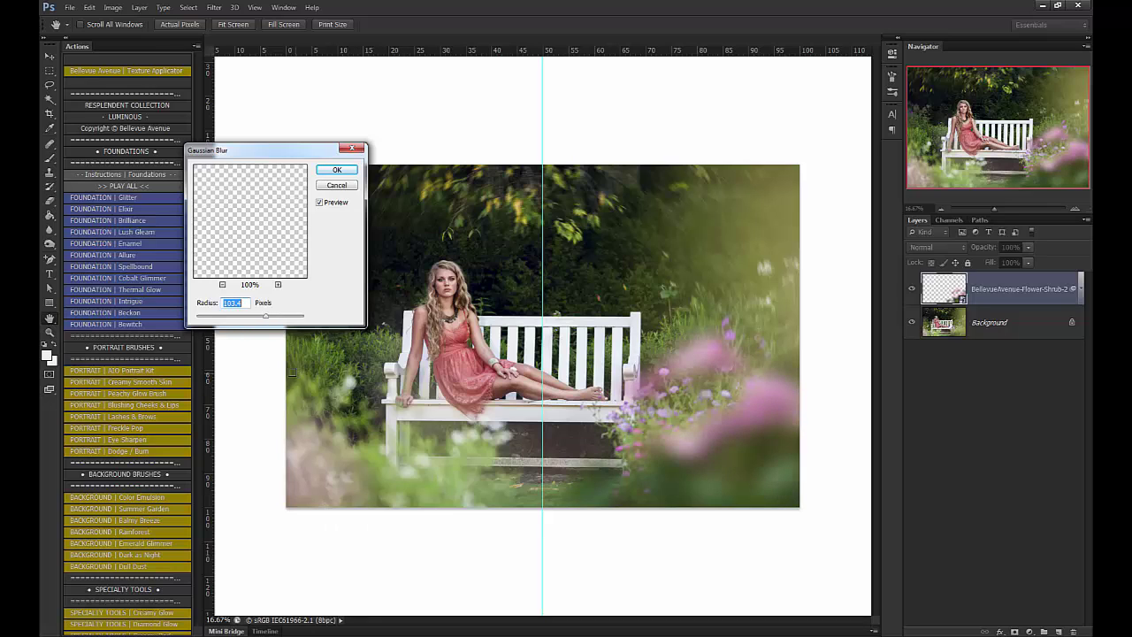
{"action": "left_click", "coordinate": [335, 171]}
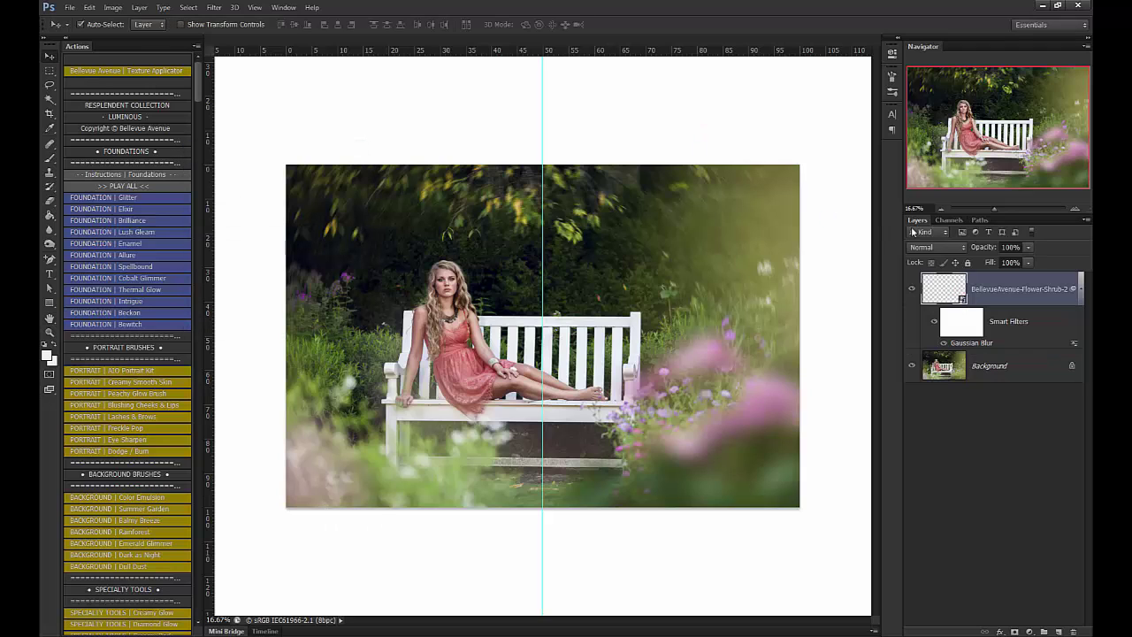
Step: Compare the flower layer with and without its blur, then delete the layer
{"action": "left_click", "coordinate": [1075, 289]}
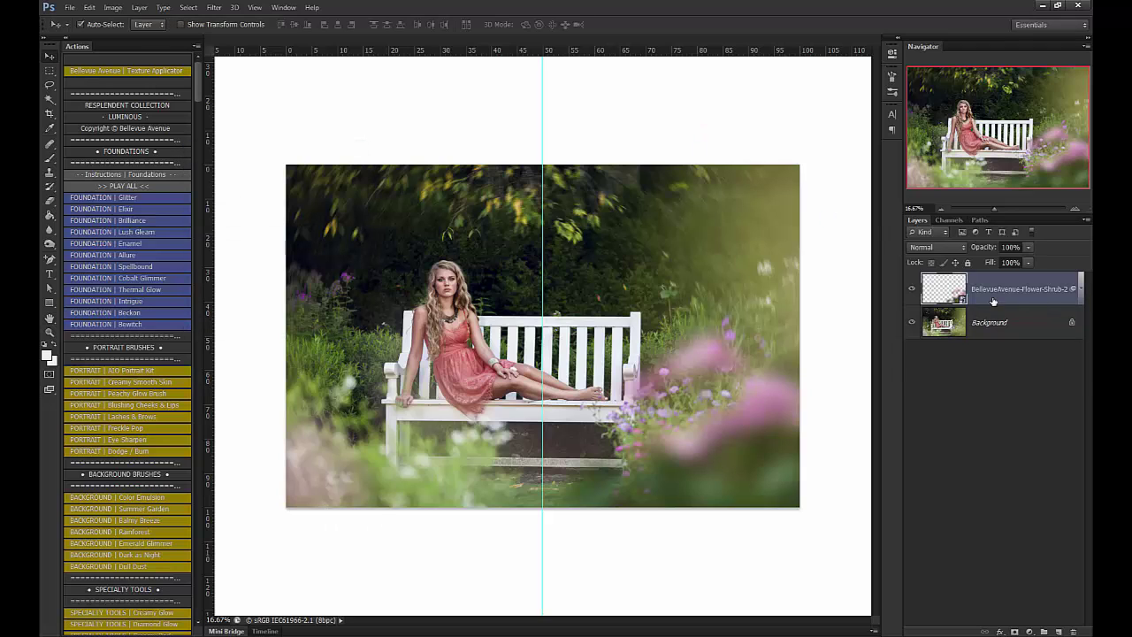
{"action": "left_click", "coordinate": [910, 292]}
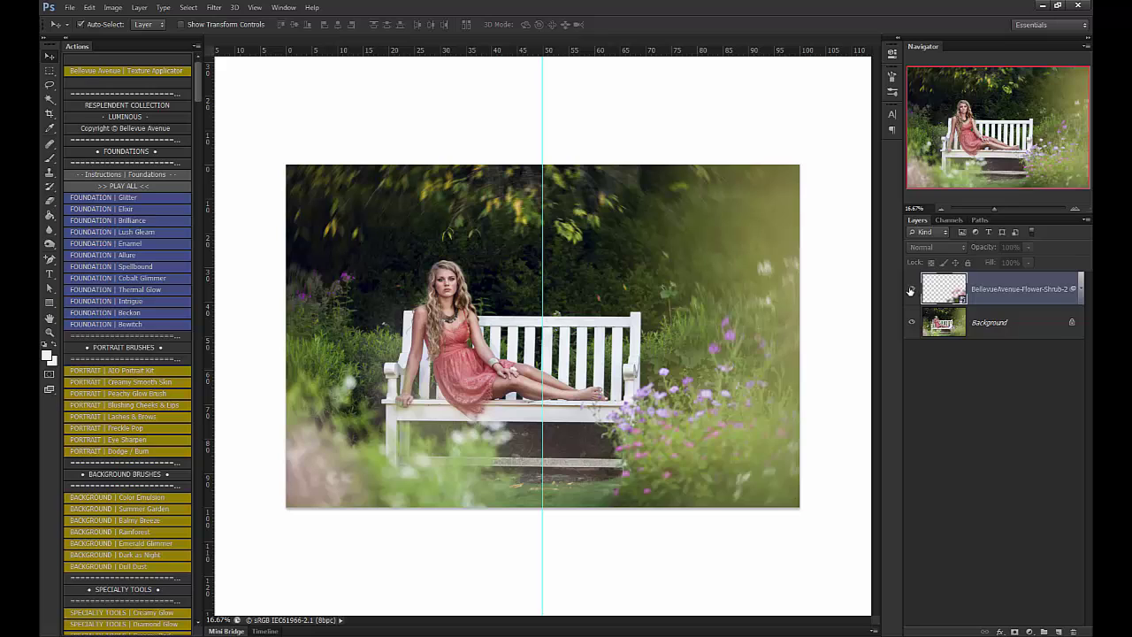
{"action": "left_click", "coordinate": [911, 292]}
{"action": "left_click", "coordinate": [1075, 289]}
{"action": "left_click", "coordinate": [941, 343]}
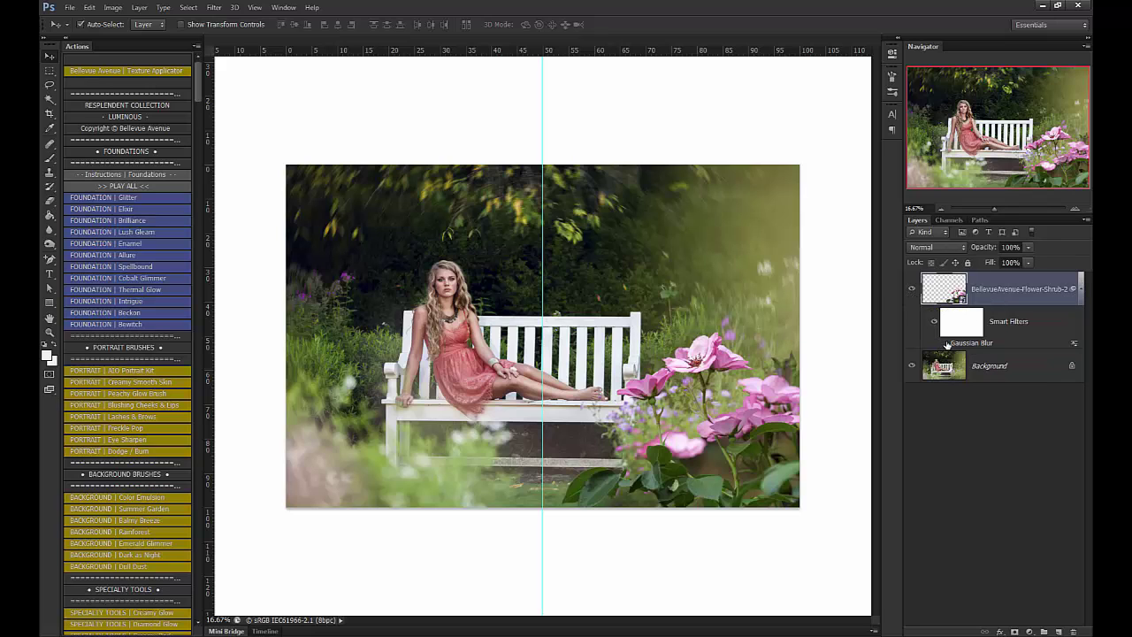
{"action": "left_click_drag", "start_coordinate": [1028, 295], "coordinate": [1073, 629]}
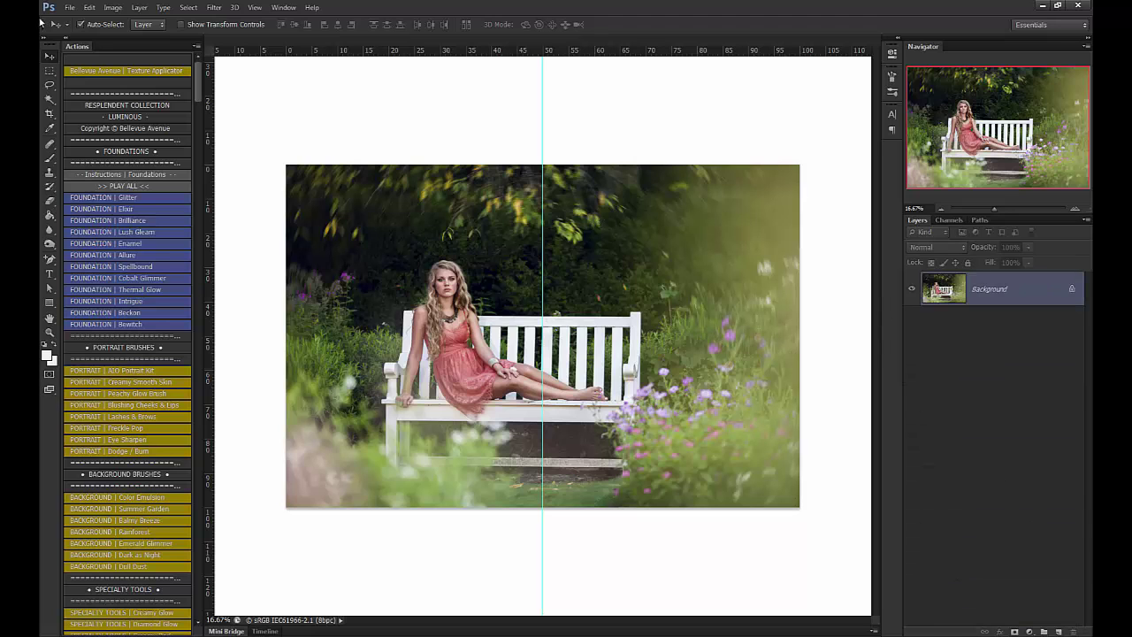
Step: Place BellevueAvenue-Peek-Through-9.png from the Peek Through overlays folder into the bench portrait
{"action": "left_click", "coordinate": [69, 7]}
{"action": "left_click", "coordinate": [81, 185]}
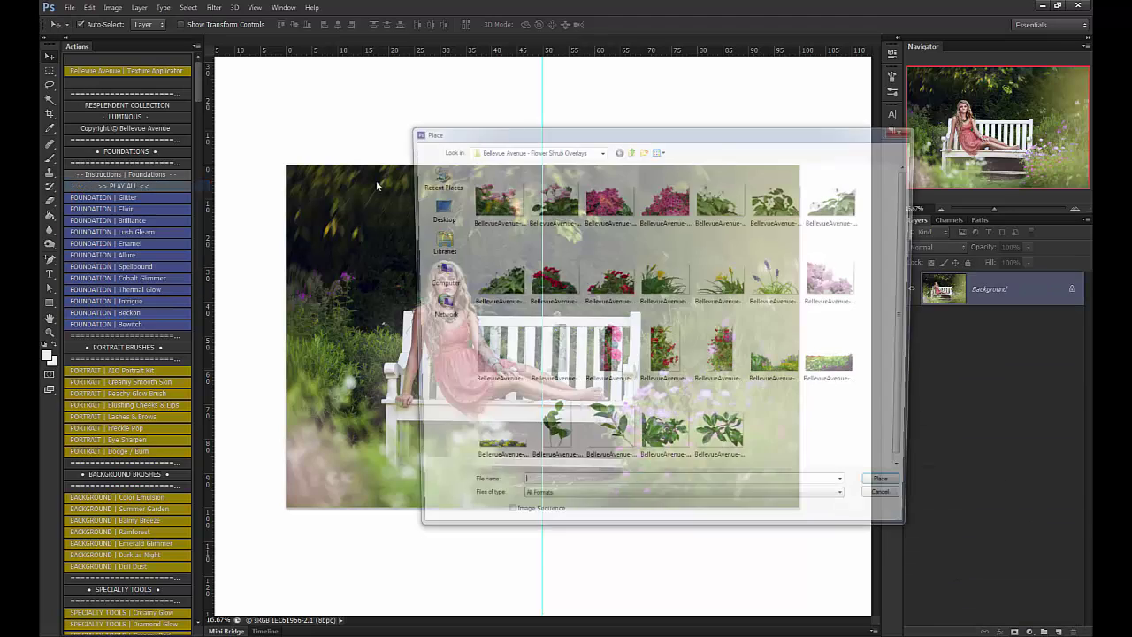
{"action": "left_click", "coordinate": [629, 149]}
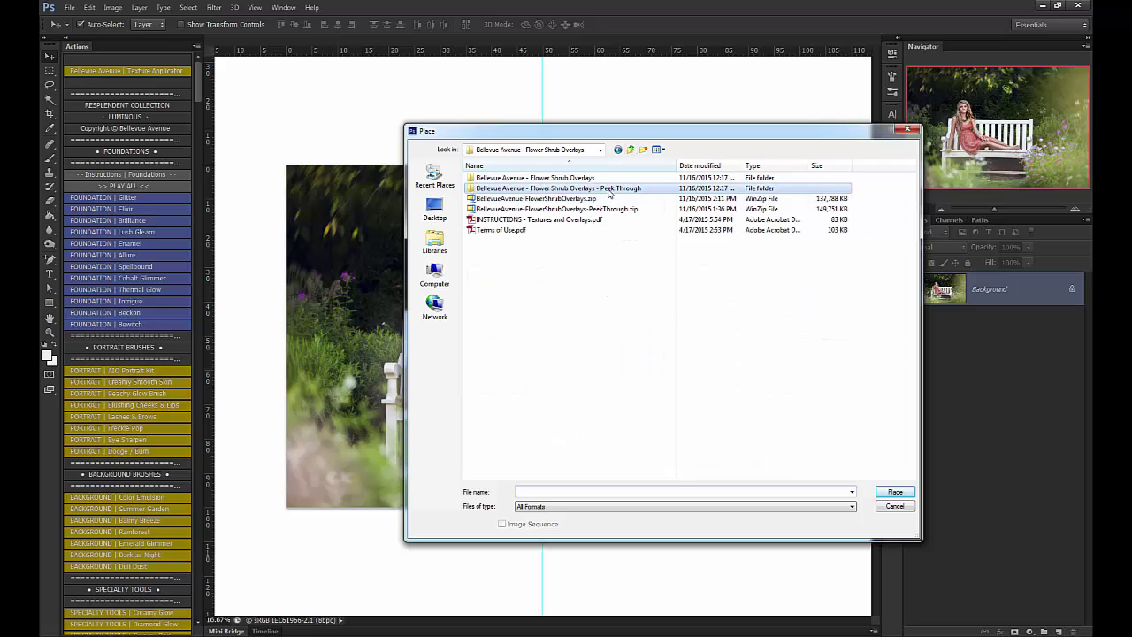
{"action": "double_click", "coordinate": [609, 190]}
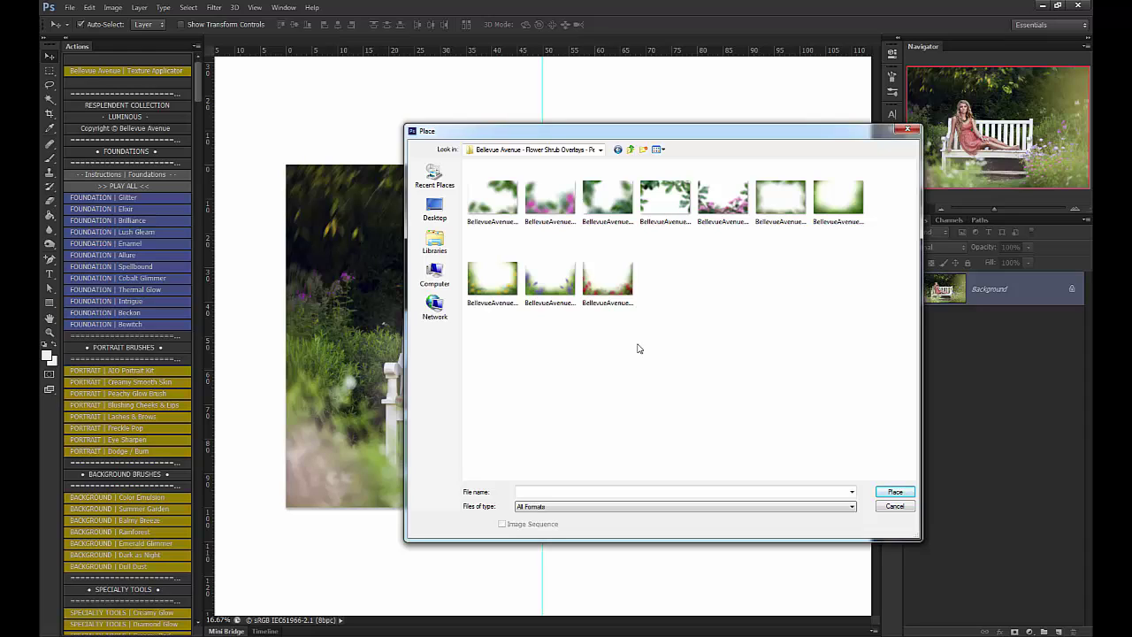
{"action": "left_click", "coordinate": [557, 320]}
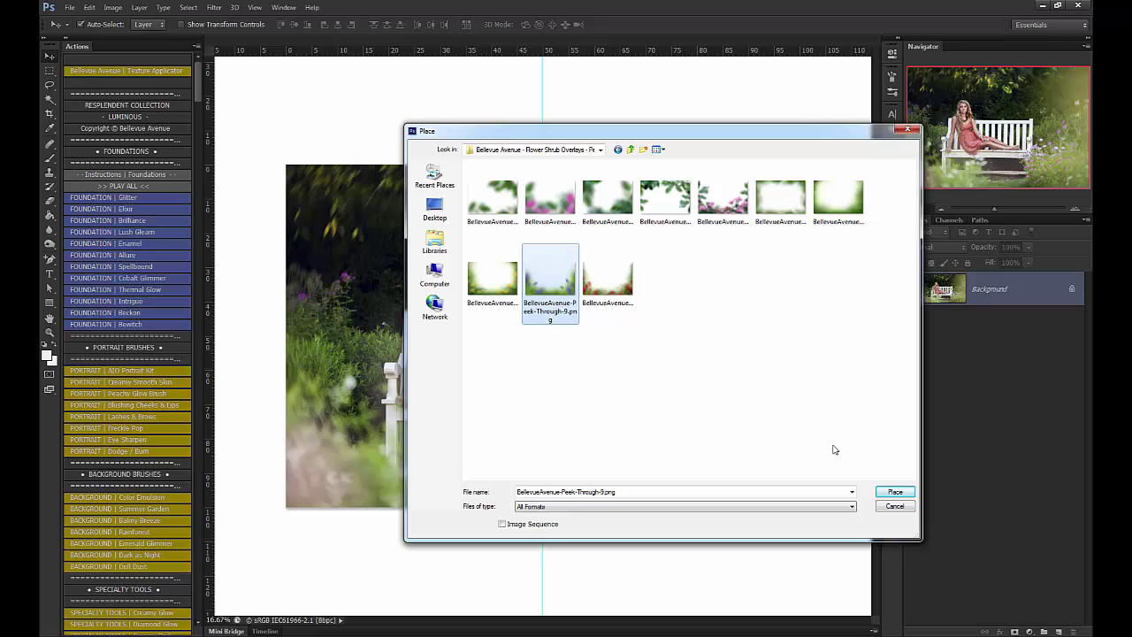
{"action": "left_click", "coordinate": [895, 491]}
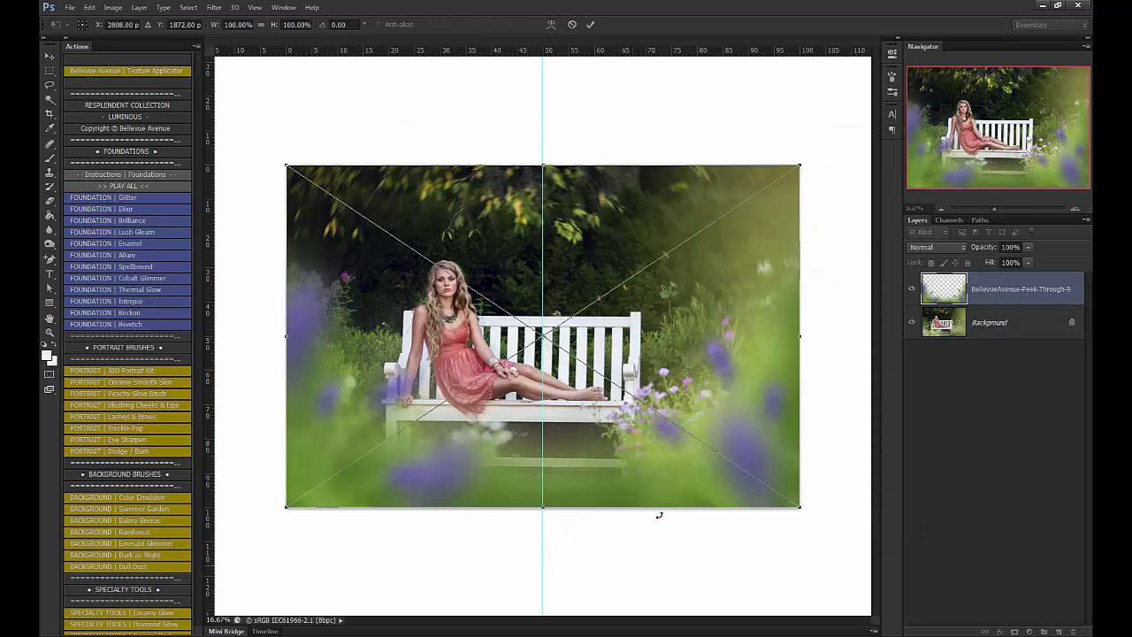
Step: Commit the Peek-Through-9 overlay and nudge it slightly downward
{"action": "left_click", "coordinate": [590, 26]}
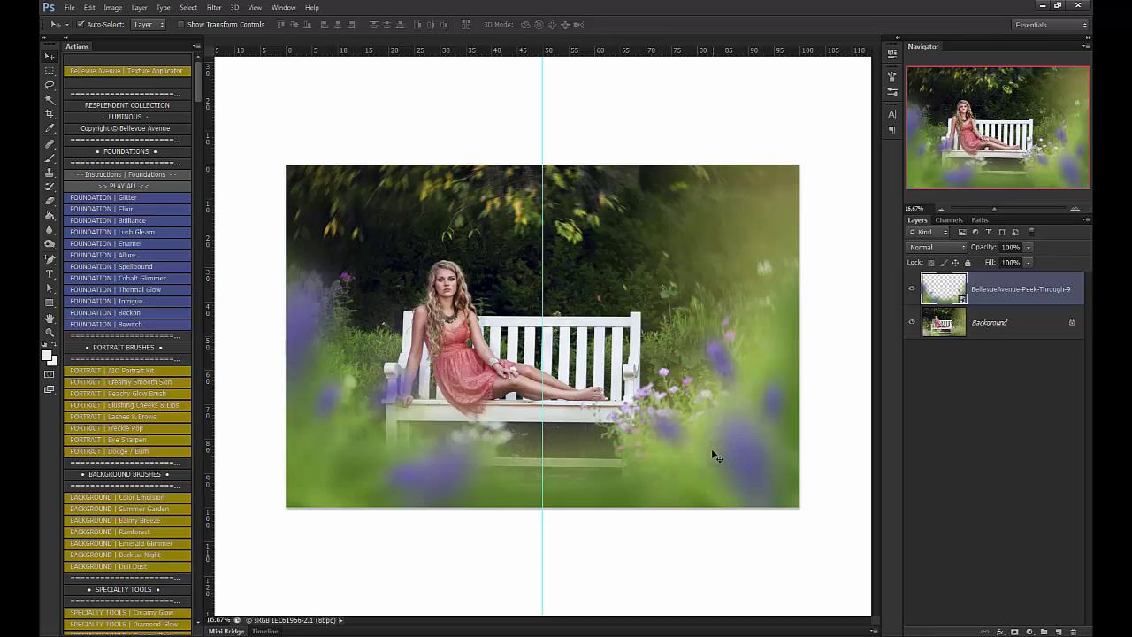
{"action": "left_click_drag", "start_coordinate": [712, 437], "coordinate": [714, 452]}
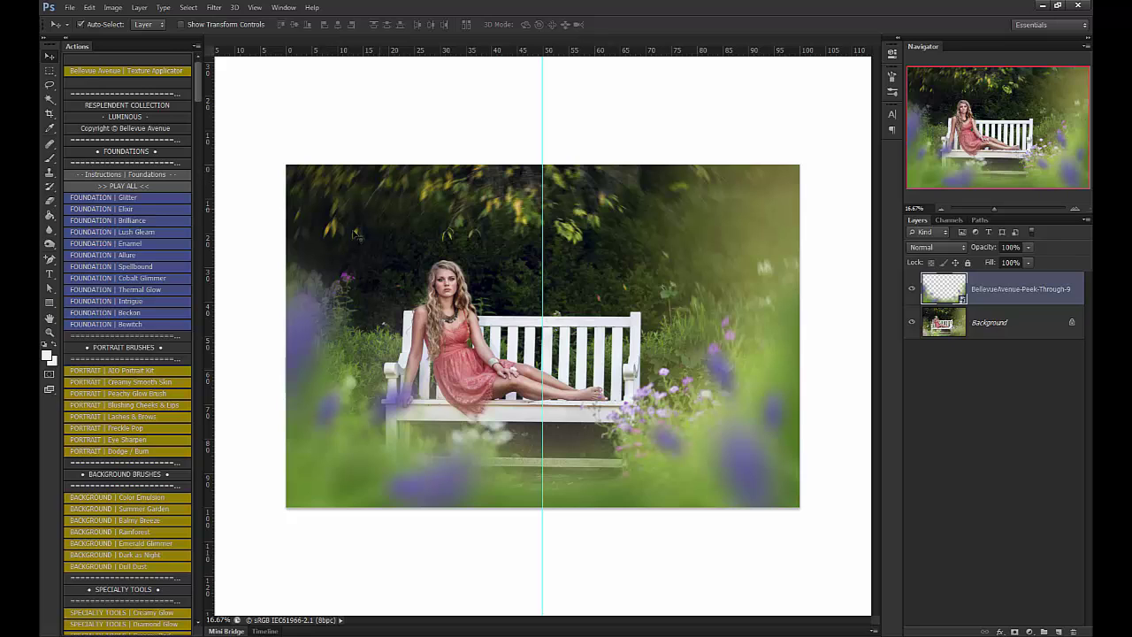
Step: Place BellevueAvenue-Peek-Through-7.png into the bench portrait
{"action": "left_click", "coordinate": [70, 8]}
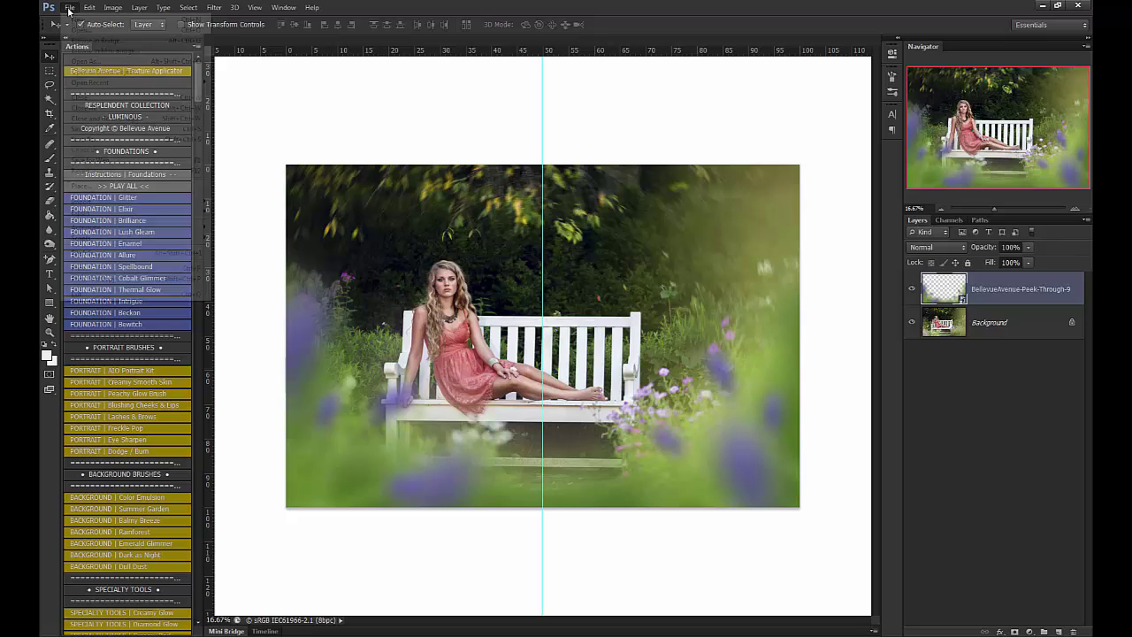
{"action": "left_click", "coordinate": [83, 188]}
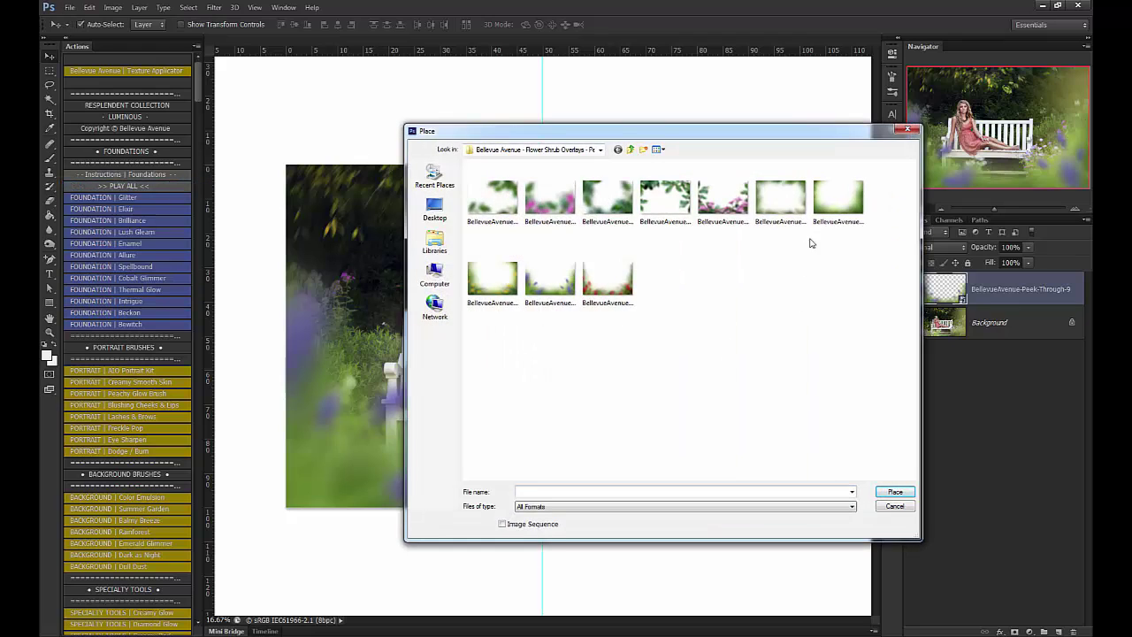
{"action": "left_click", "coordinate": [840, 208]}
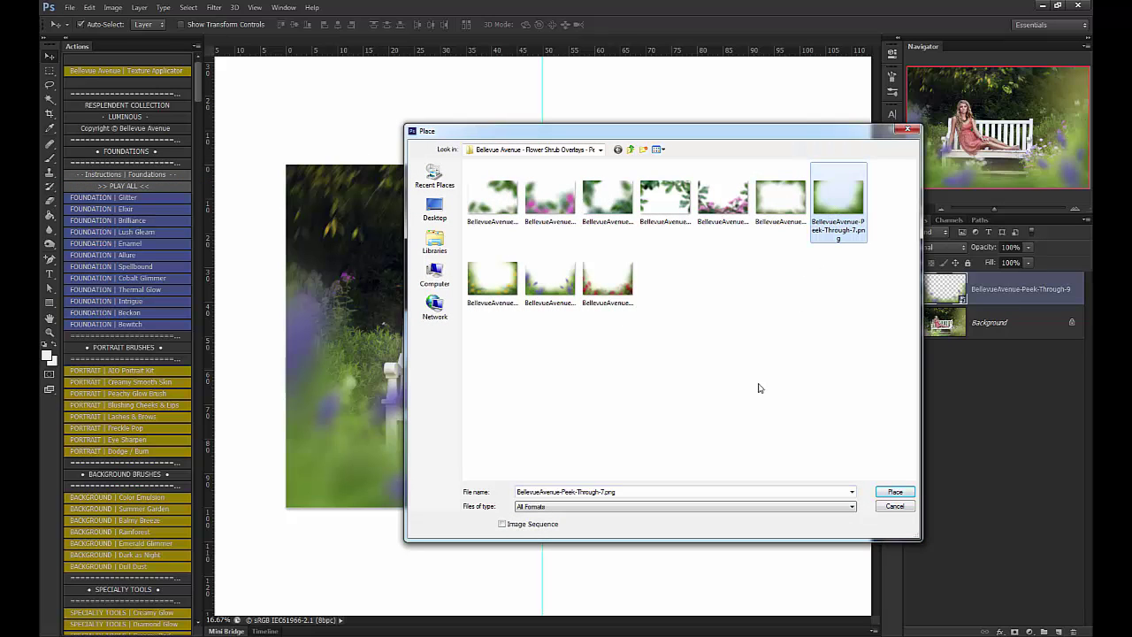
{"action": "left_click", "coordinate": [895, 491]}
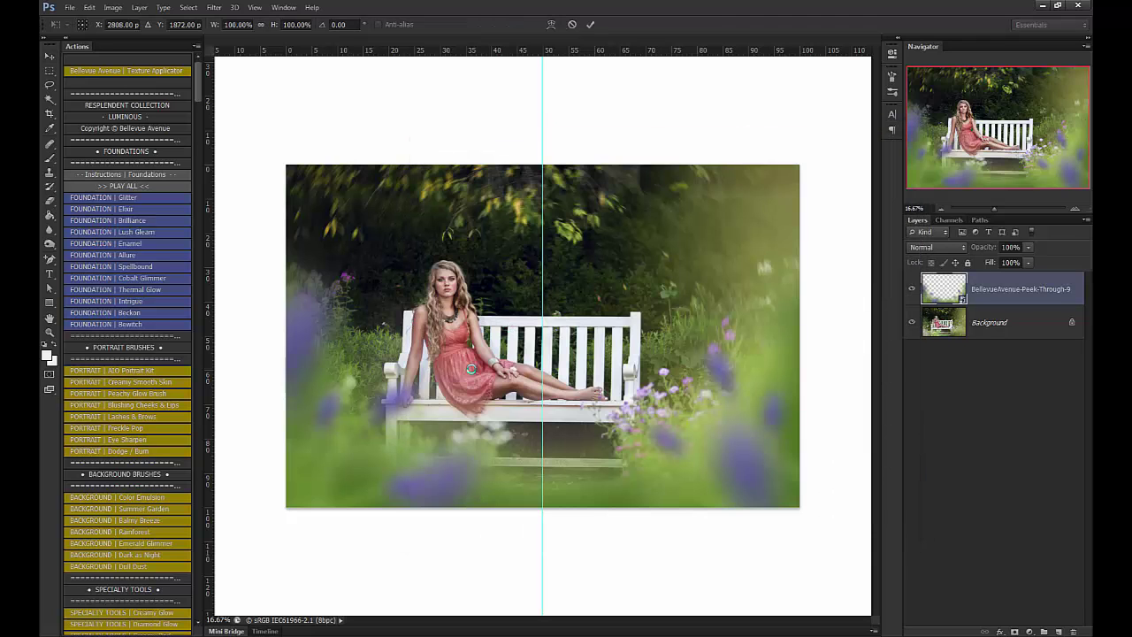
Step: Turn the overlay upside down, enlarge it to about 136%, shift it down-right, tilt slightly, and commit
{"action": "left_click_drag", "start_coordinate": [691, 125], "coordinate": [446, 486]}
{"action": "left_click_drag", "start_coordinate": [720, 316], "coordinate": [717, 307]}
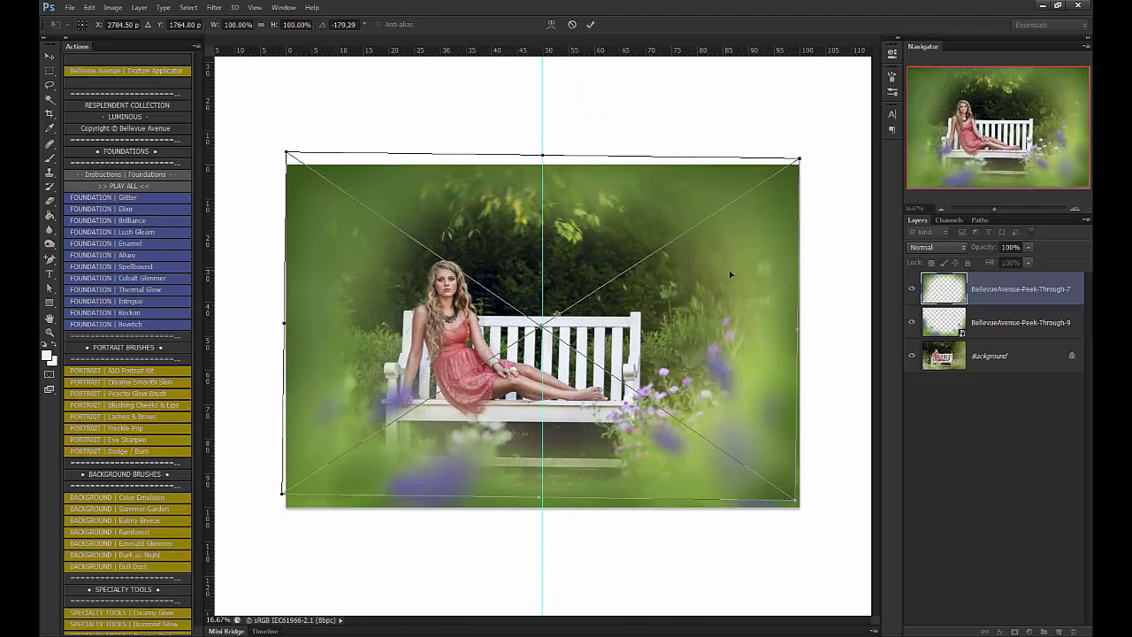
{"action": "left_click_drag", "start_coordinate": [800, 159], "coordinate": [903, 111]}
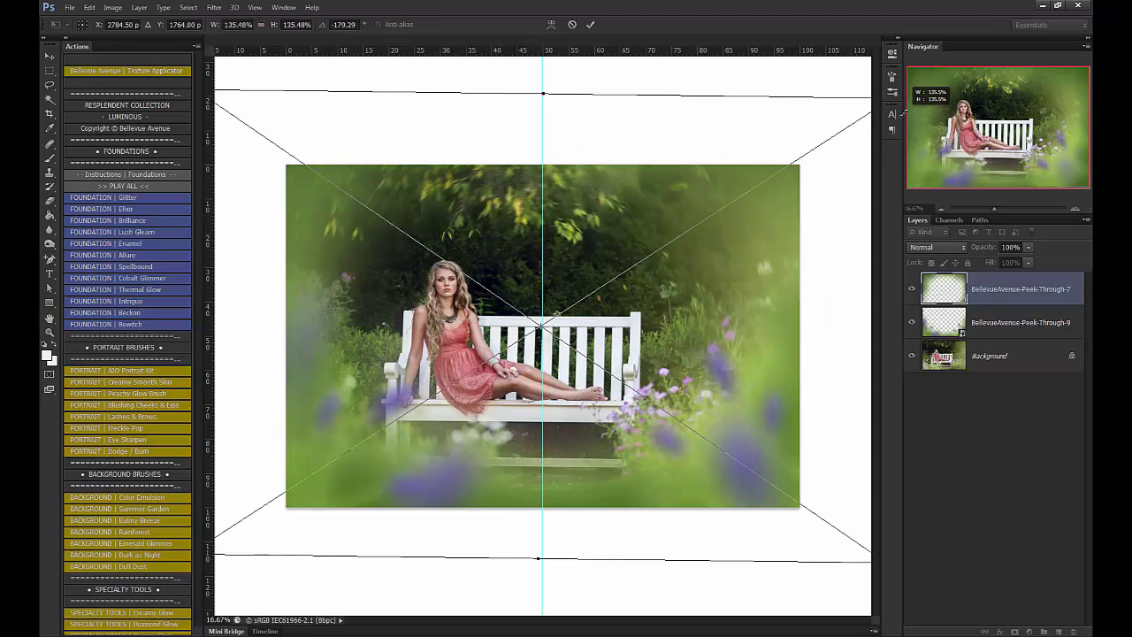
{"action": "left_click_drag", "start_coordinate": [703, 176], "coordinate": [721, 196]}
{"action": "left_click_drag", "start_coordinate": [732, 114], "coordinate": [766, 113]}
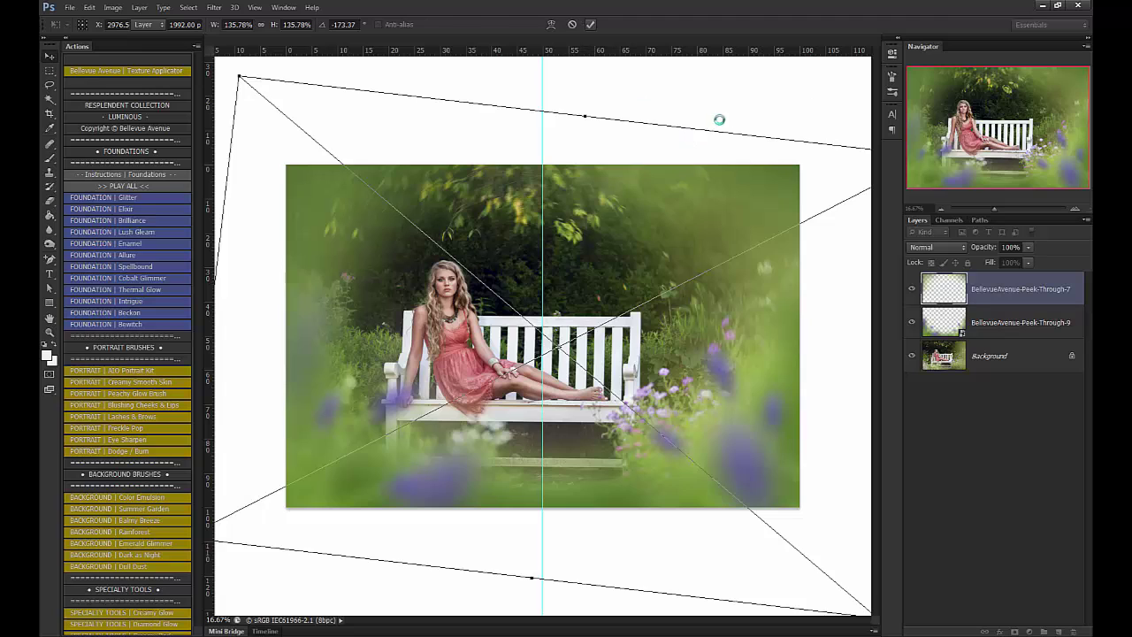
{"action": "key", "text": "Return"}
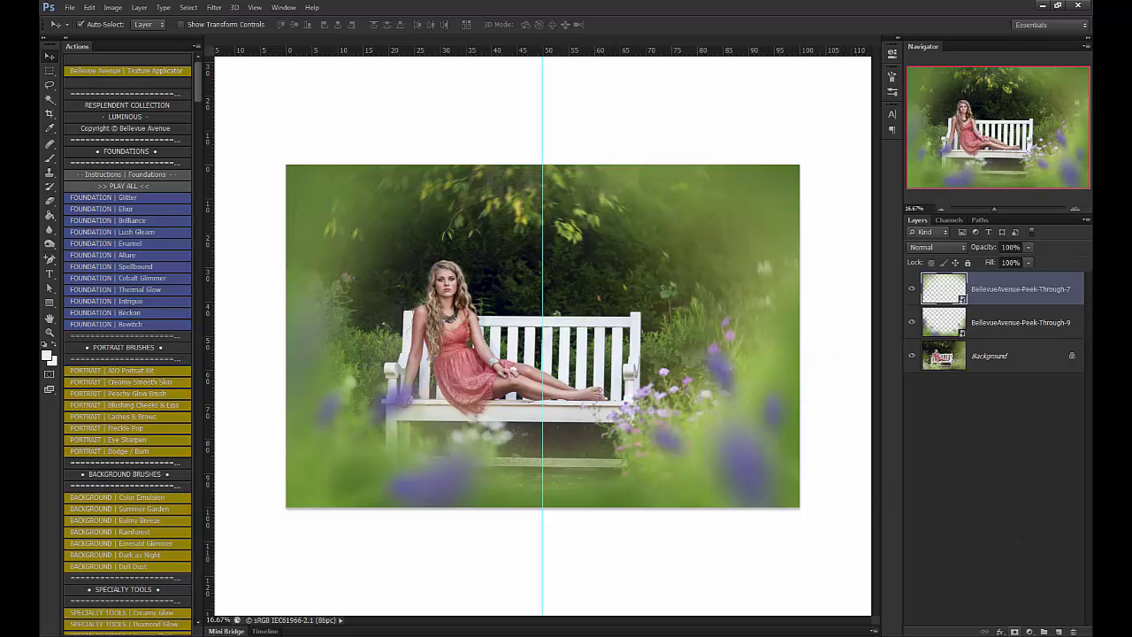
Step: Add a layer mask and paint black with a large brush over the upper-right and upper-middle foliage
{"action": "left_click", "coordinate": [1017, 631]}
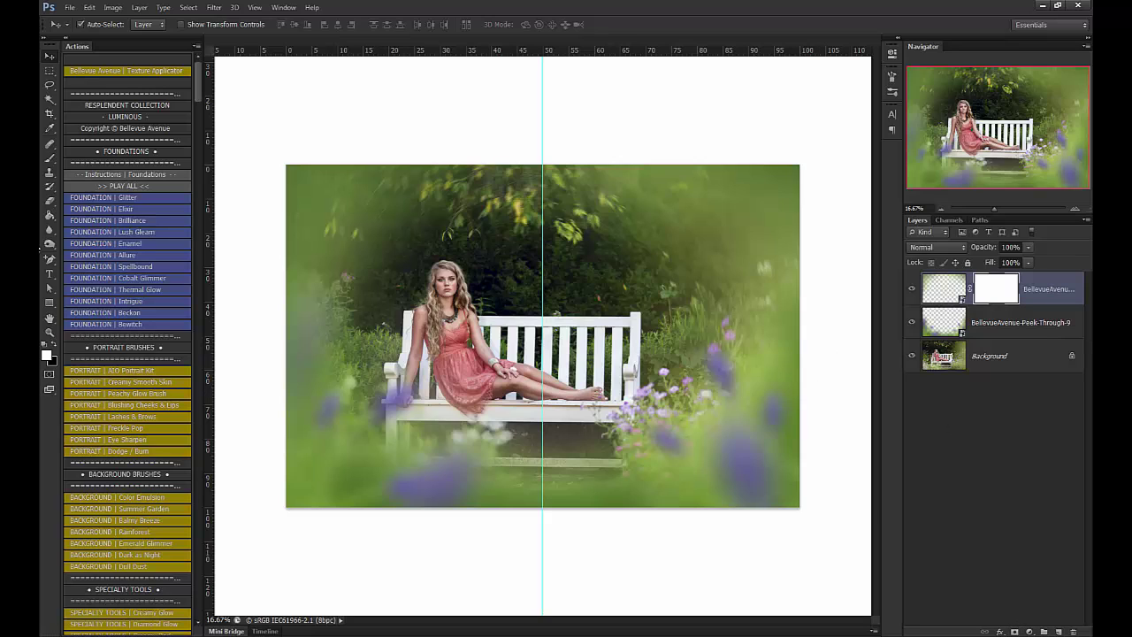
{"action": "left_click", "coordinate": [47, 162]}
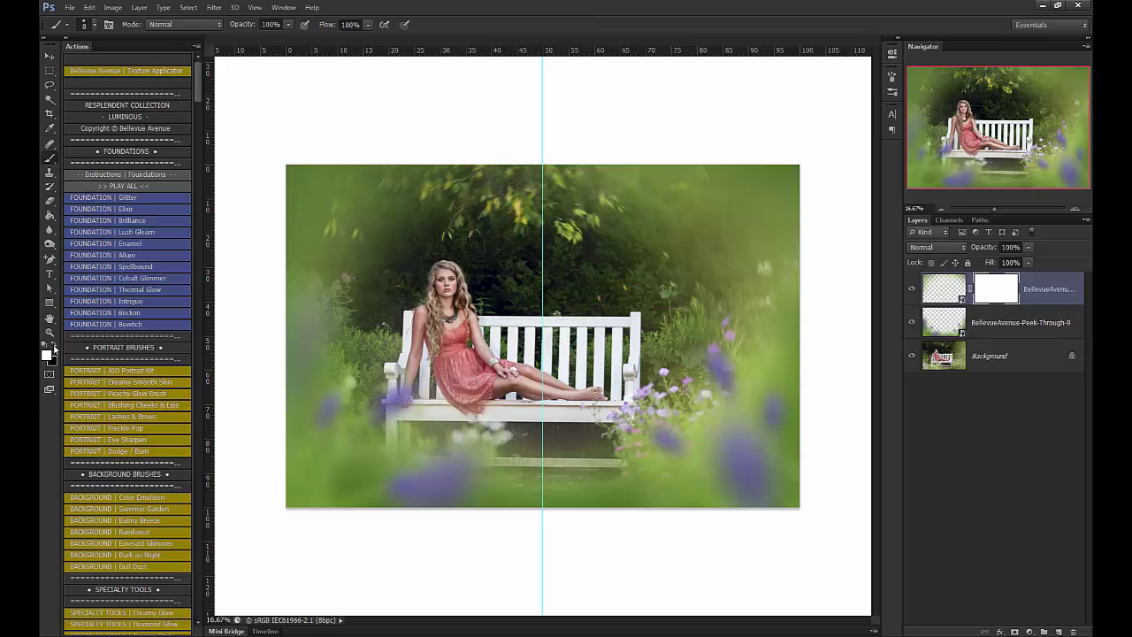
{"action": "left_click", "coordinate": [54, 346]}
{"action": "key", "text": "bracketright"}
{"action": "key", "text": "bracketright"}
{"action": "key", "text": "bracketright"}
{"action": "key", "text": "bracketright"}
{"action": "key", "text": "bracketright"}
{"action": "key", "text": "bracketright"}
{"action": "key", "text": "bracketright"}
{"action": "key", "text": "bracketright"}
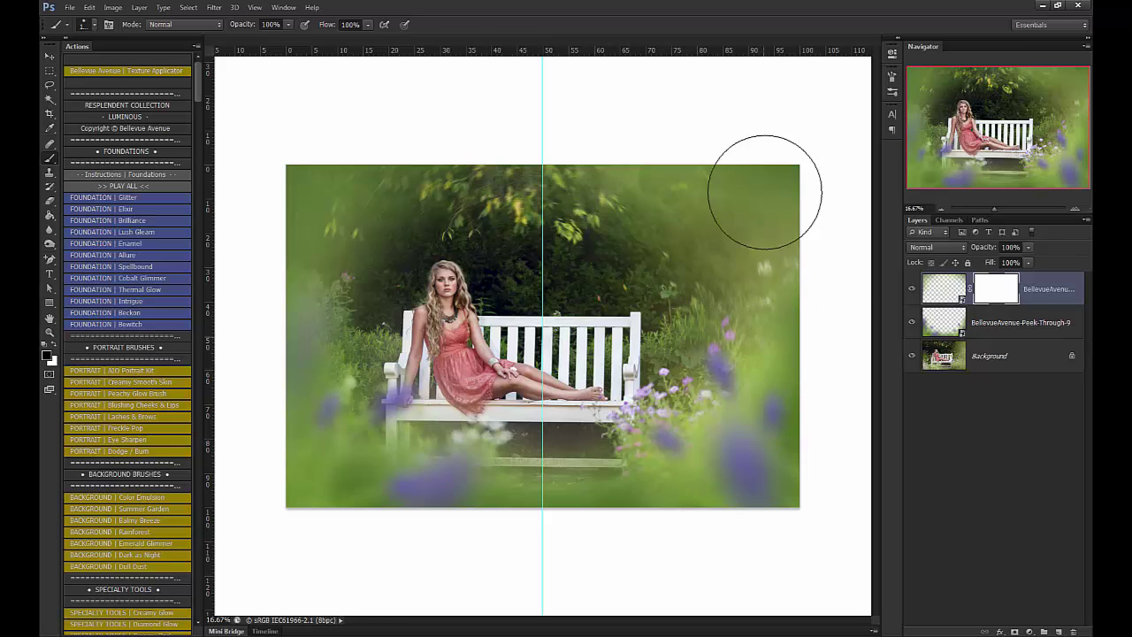
{"action": "left_click_drag", "start_coordinate": [763, 194], "coordinate": [756, 321]}
{"action": "left_click_drag", "start_coordinate": [690, 239], "coordinate": [610, 182]}
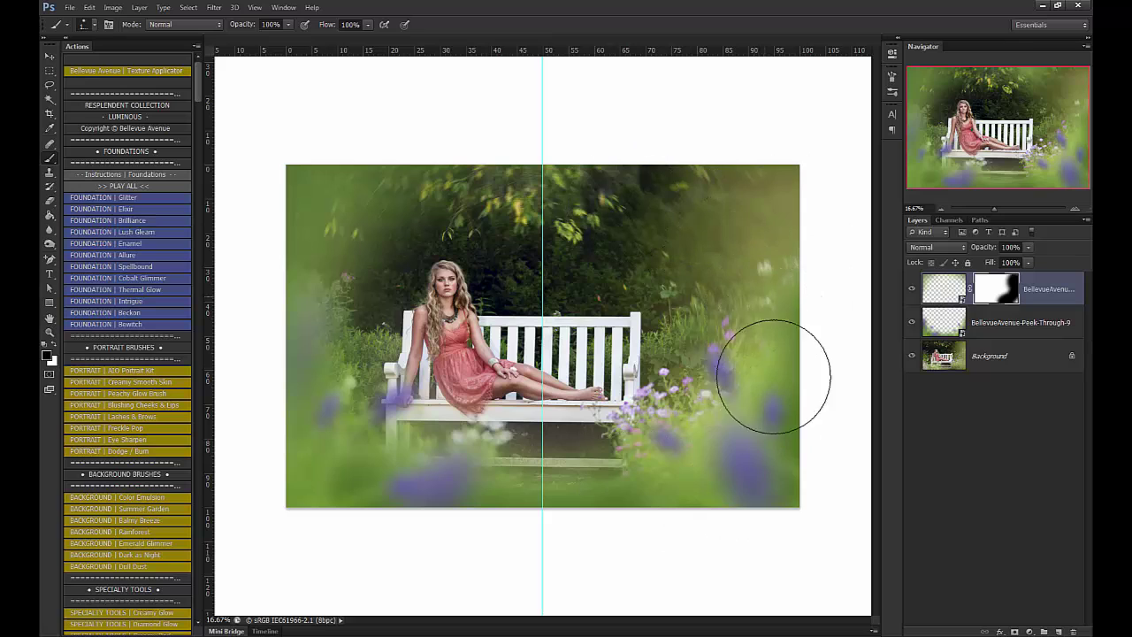
{"action": "mouse_move", "coordinate": [686, 345]}
{"action": "left_mouse_down"}
{"action": "mouse_move", "coordinate": [581, 233]}
{"action": "mouse_move", "coordinate": [510, 265]}
{"action": "left_mouse_up"}
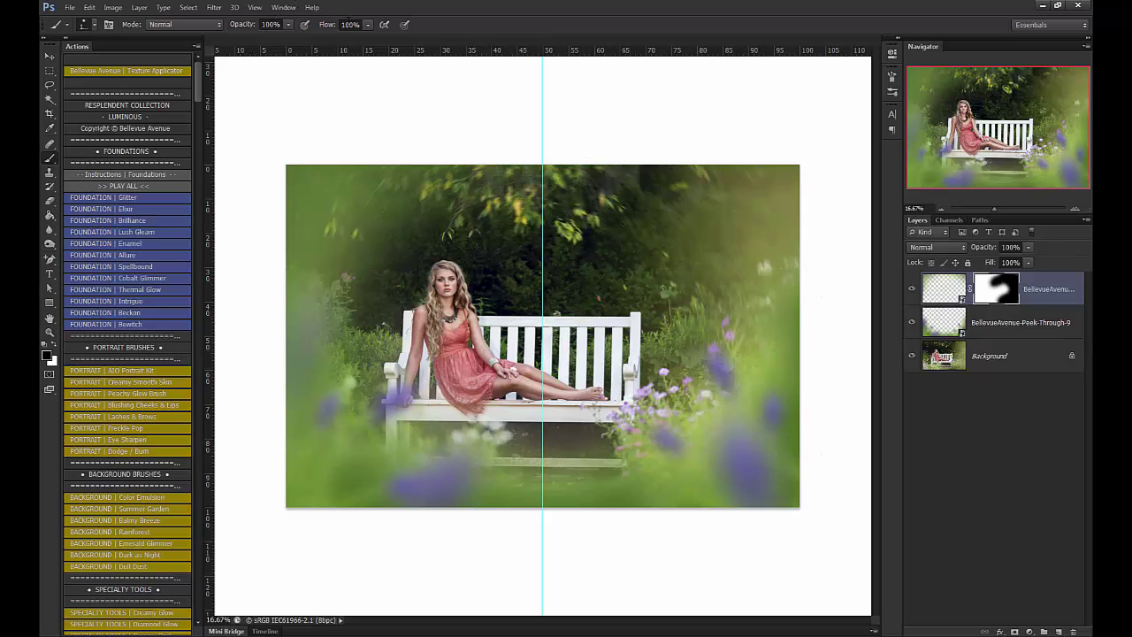
Step: Mask the overlay across the left side and upper-left using reduced brush flows, down to 17%
{"action": "key", "text": "shift+2"}
{"action": "key", "text": "shift+3"}
{"action": "mouse_move", "coordinate": [315, 328]}
{"action": "left_mouse_down"}
{"action": "mouse_move", "coordinate": [324, 433]}
{"action": "mouse_move", "coordinate": [478, 510]}
{"action": "mouse_move", "coordinate": [419, 469]}
{"action": "mouse_move", "coordinate": [351, 338]}
{"action": "mouse_move", "coordinate": [336, 360]}
{"action": "mouse_move", "coordinate": [342, 412]}
{"action": "mouse_move", "coordinate": [464, 387]}
{"action": "left_mouse_up"}
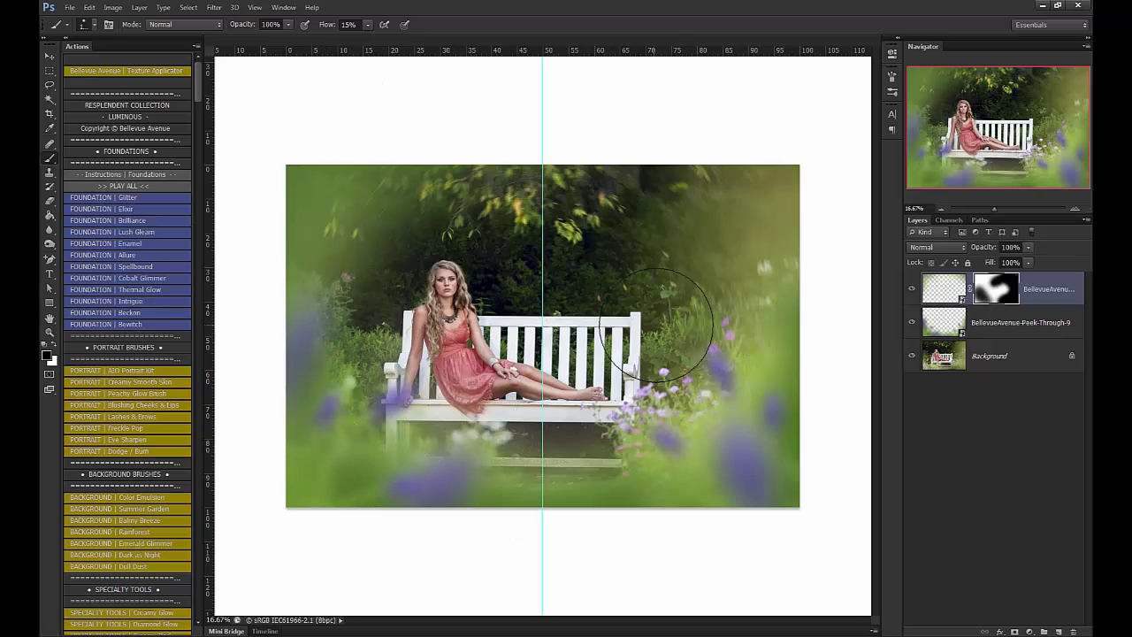
{"action": "key", "text": "shift+0"}
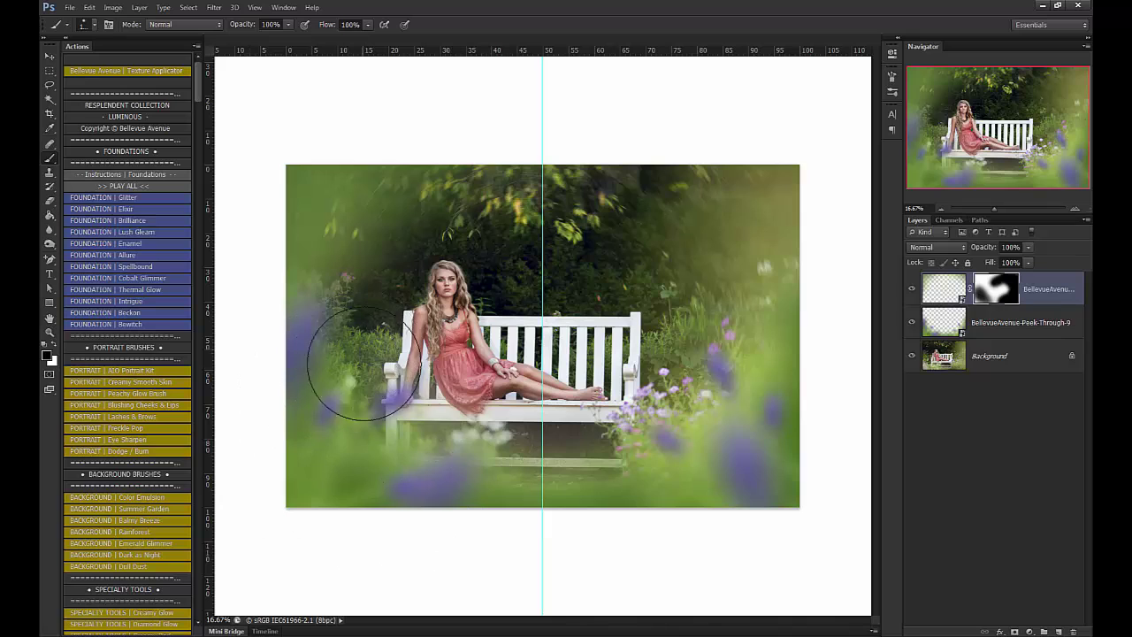
{"action": "left_click_drag", "start_coordinate": [346, 366], "coordinate": [440, 392]}
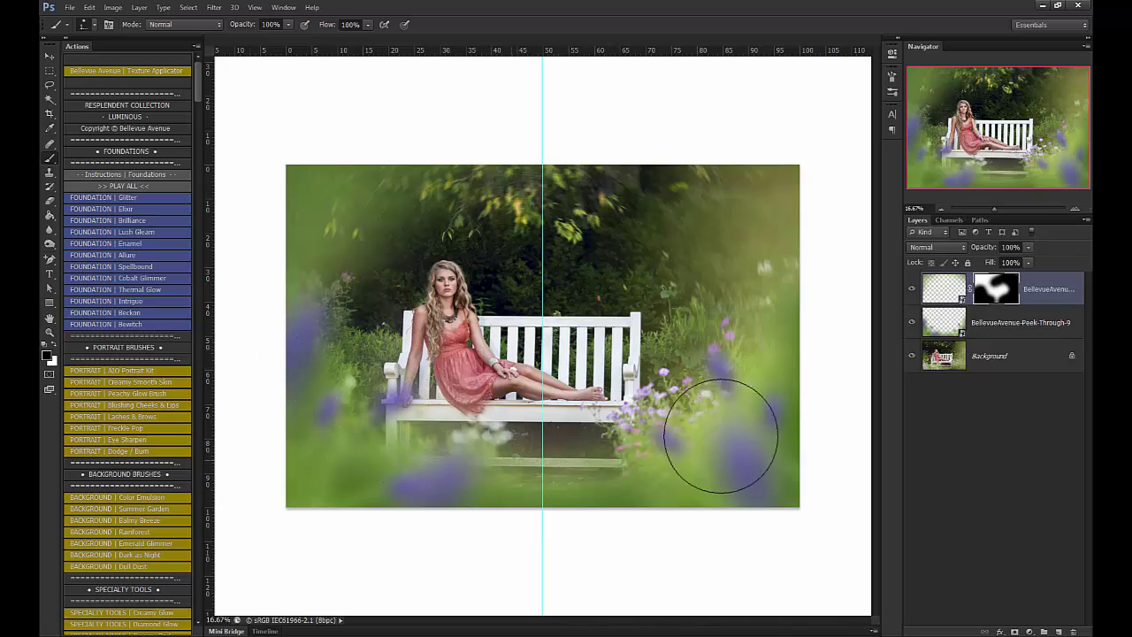
{"action": "left_click", "coordinate": [354, 24]}
{"action": "type", "text": "17"}
{"action": "mouse_move", "coordinate": [366, 269]}
{"action": "left_mouse_down"}
{"action": "mouse_move", "coordinate": [386, 237]}
{"action": "mouse_move", "coordinate": [369, 227]}
{"action": "mouse_move", "coordinate": [288, 255]}
{"action": "mouse_move", "coordinate": [252, 311]}
{"action": "left_mouse_up"}
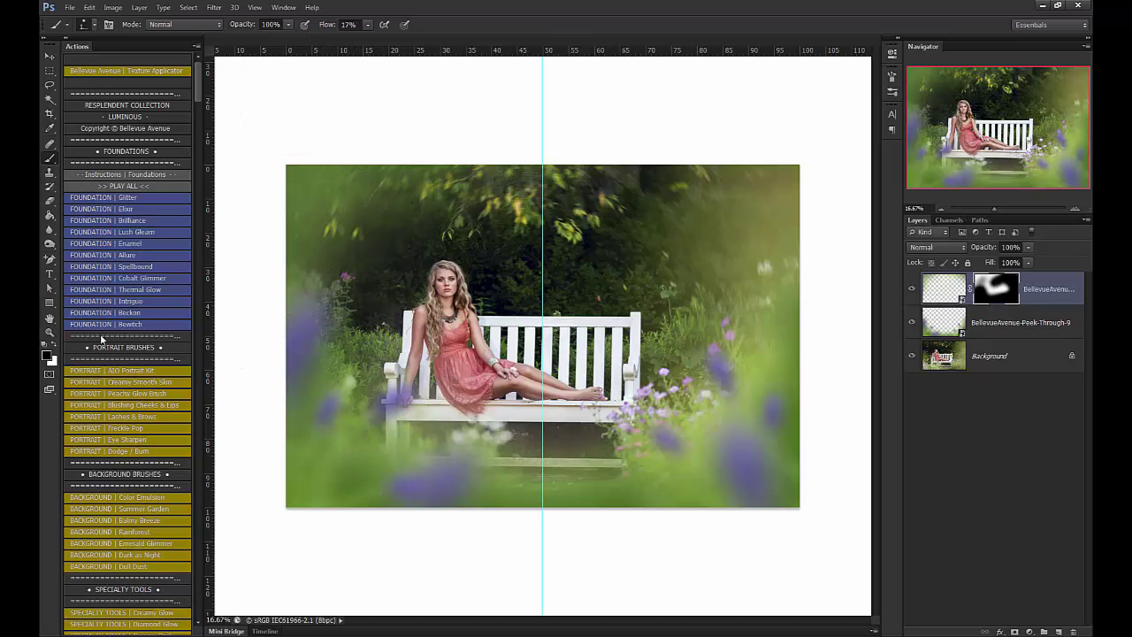
Step: Set white as the foreground colour and toggle the overlay to compare before and after
{"action": "left_click", "coordinate": [53, 347]}
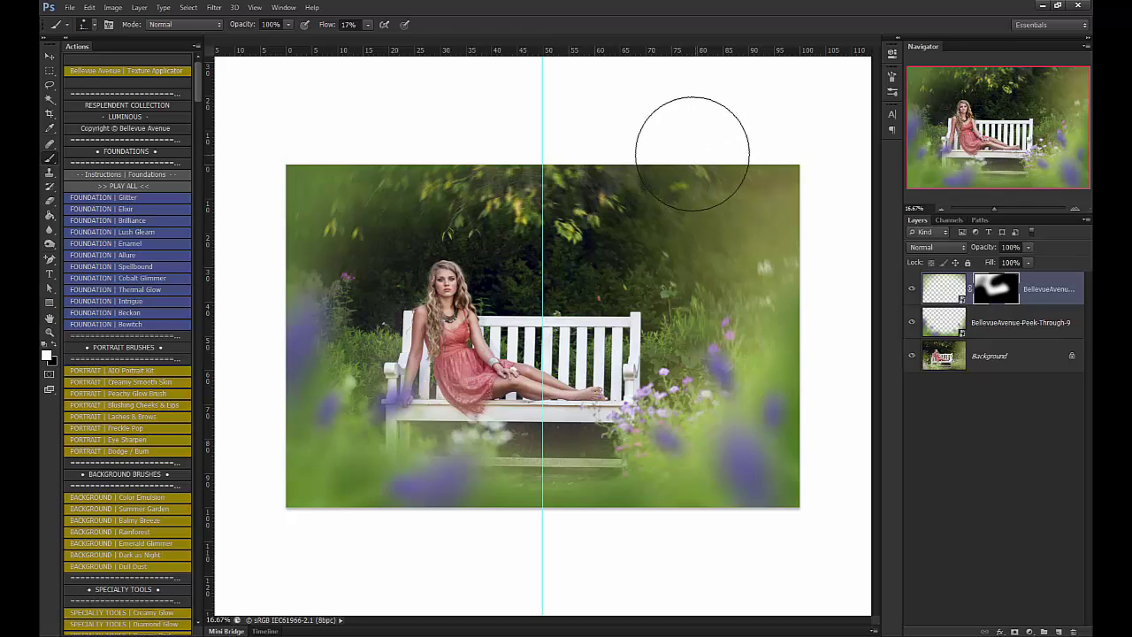
{"action": "left_click", "coordinate": [912, 293]}
{"action": "left_click", "coordinate": [912, 296]}
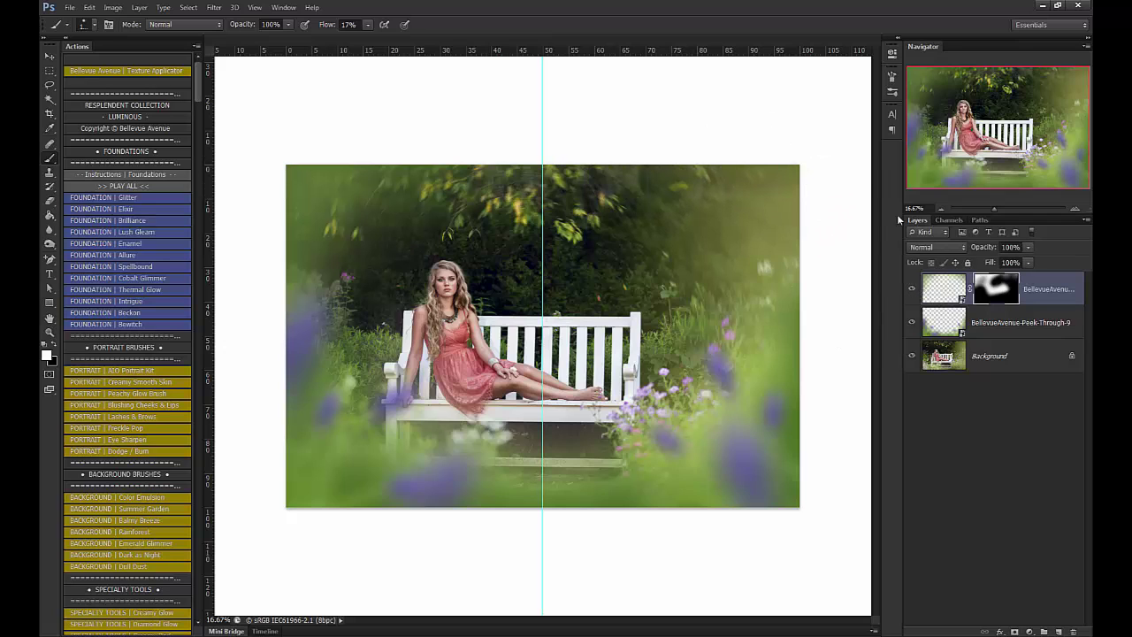
Step: Fit the girl's close-up photo to the window and return to the Move tool
{"action": "left_click", "coordinate": [54, 59]}
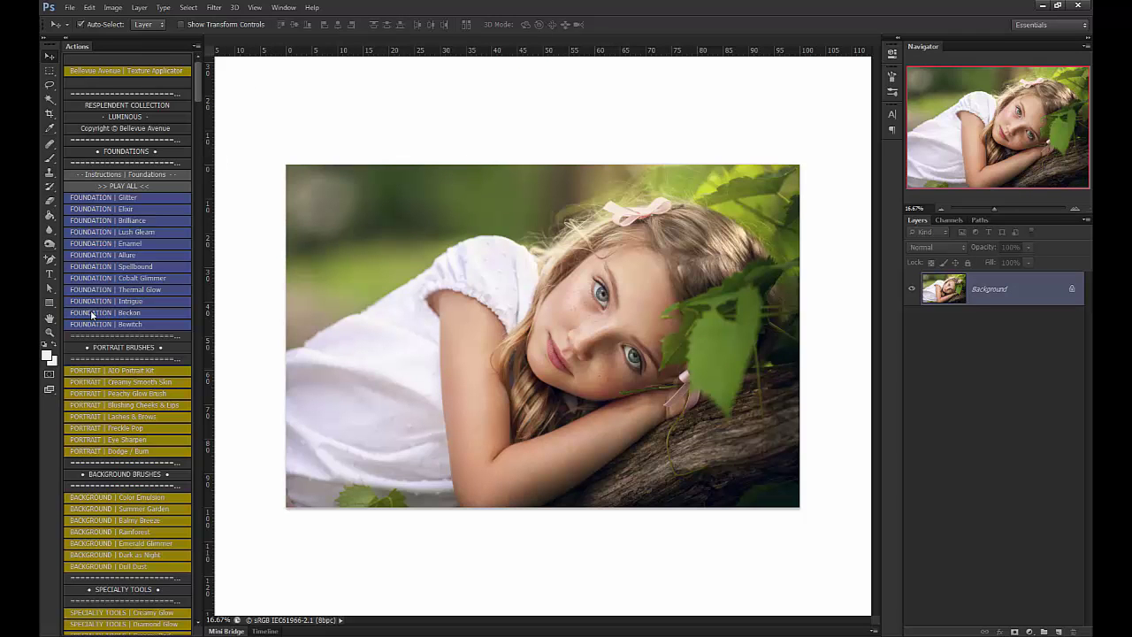
{"action": "left_click", "coordinate": [49, 332]}
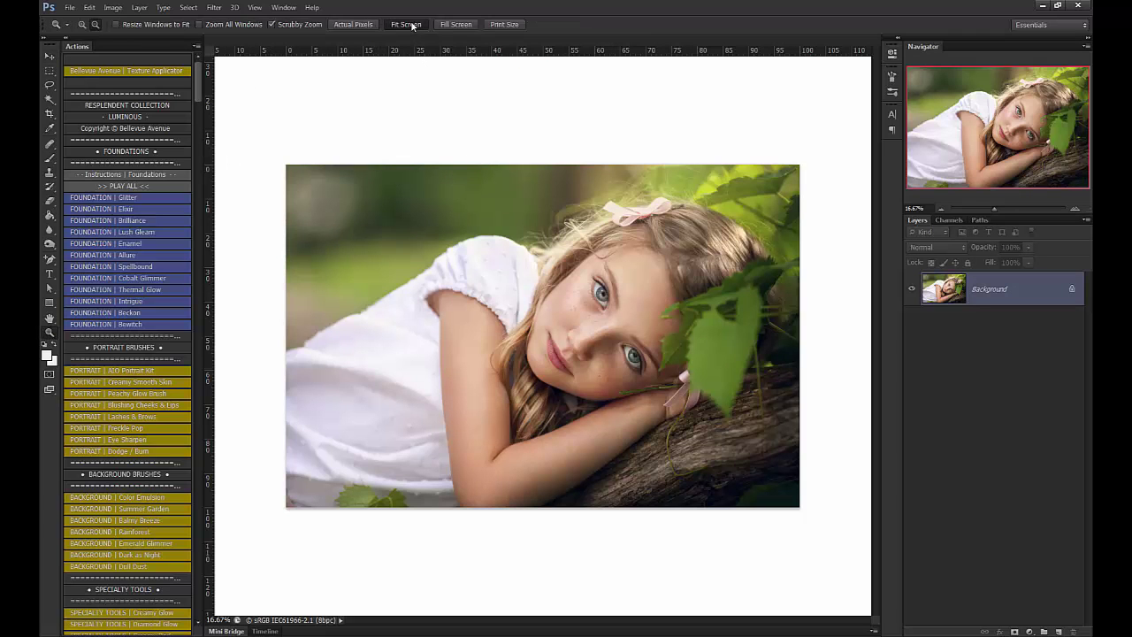
{"action": "left_click", "coordinate": [409, 25]}
{"action": "left_click", "coordinate": [49, 56]}
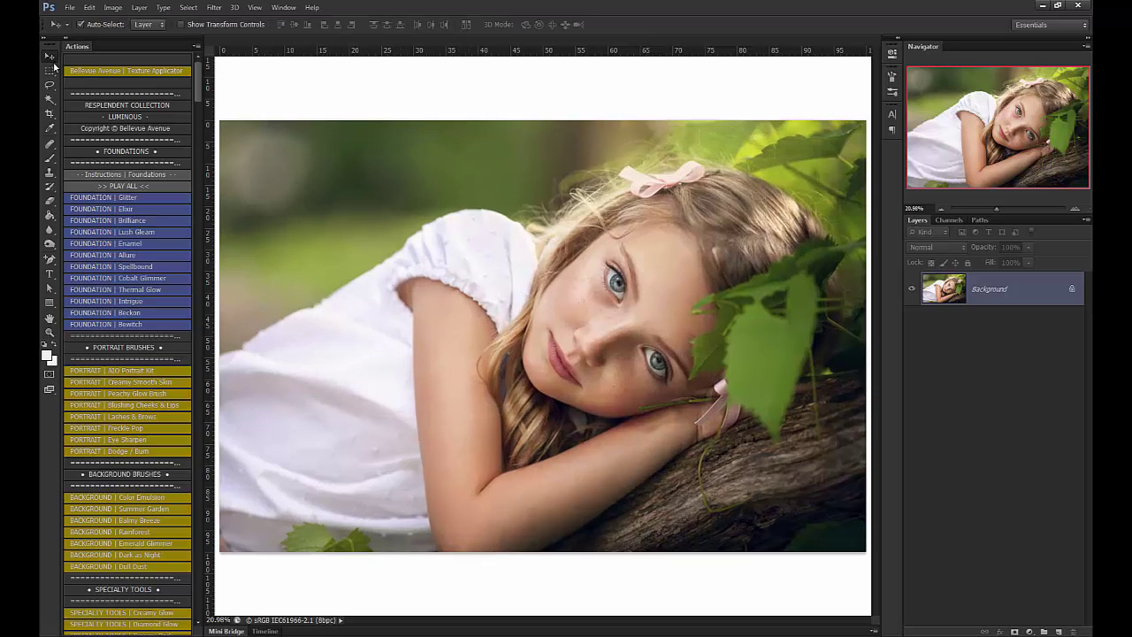
{"action": "left_click", "coordinate": [70, 8]}
Step: Place BellevueAvenue-Peek-Through-5.png over the girl's photo, shift it lower, commit, and add a layer mask
{"action": "left_click", "coordinate": [88, 188]}
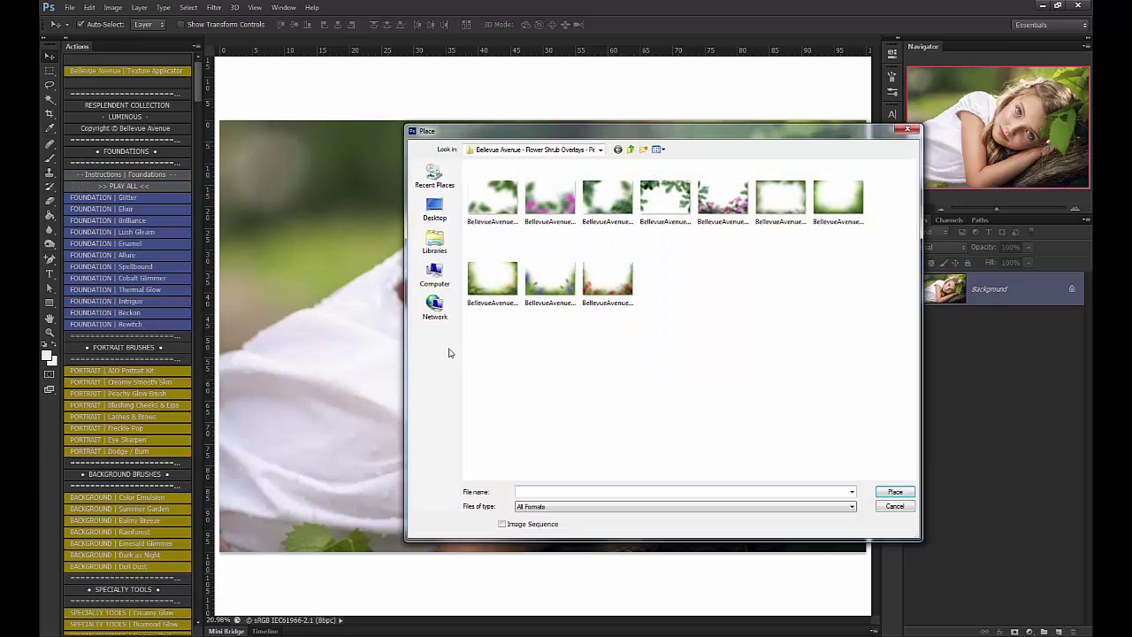
{"action": "left_click", "coordinate": [732, 210]}
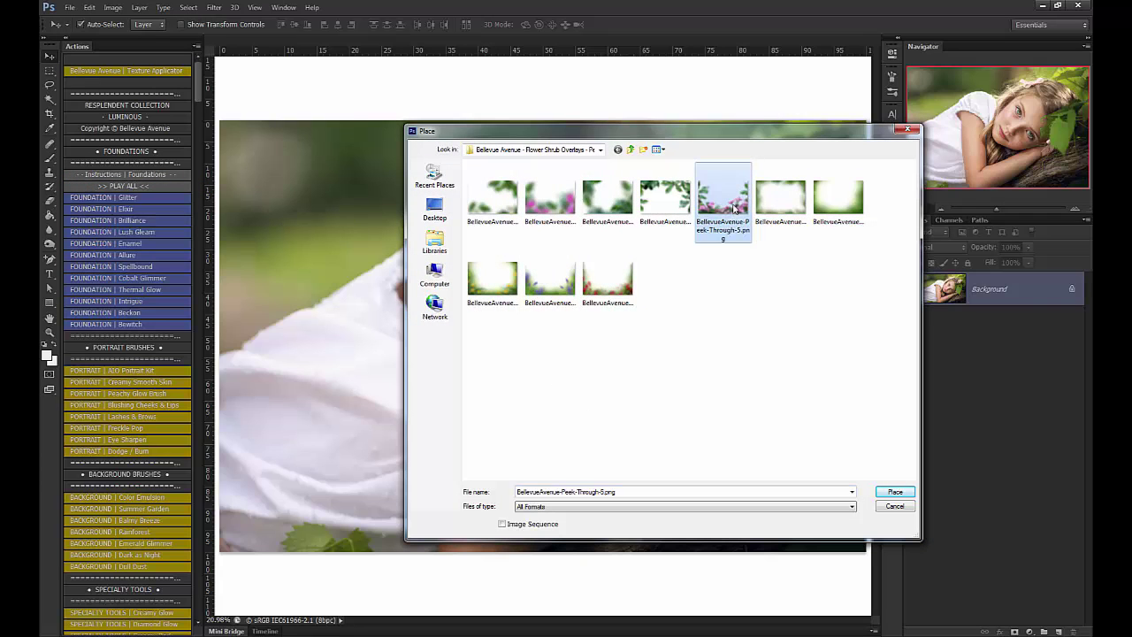
{"action": "left_click", "coordinate": [885, 496]}
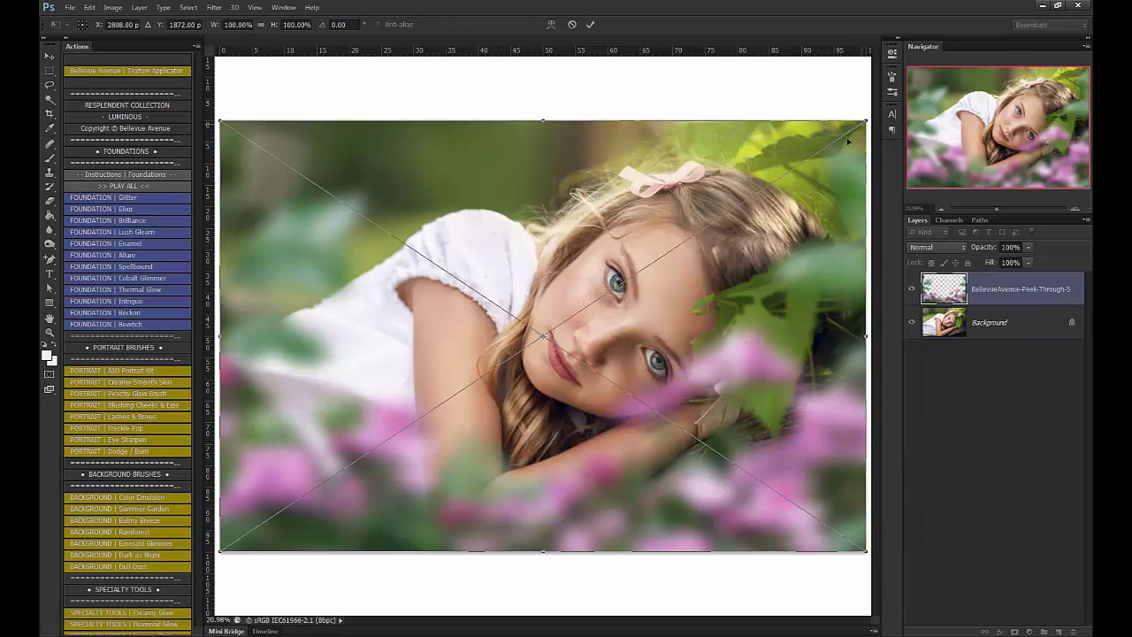
{"action": "left_click_drag", "start_coordinate": [787, 345], "coordinate": [788, 389]}
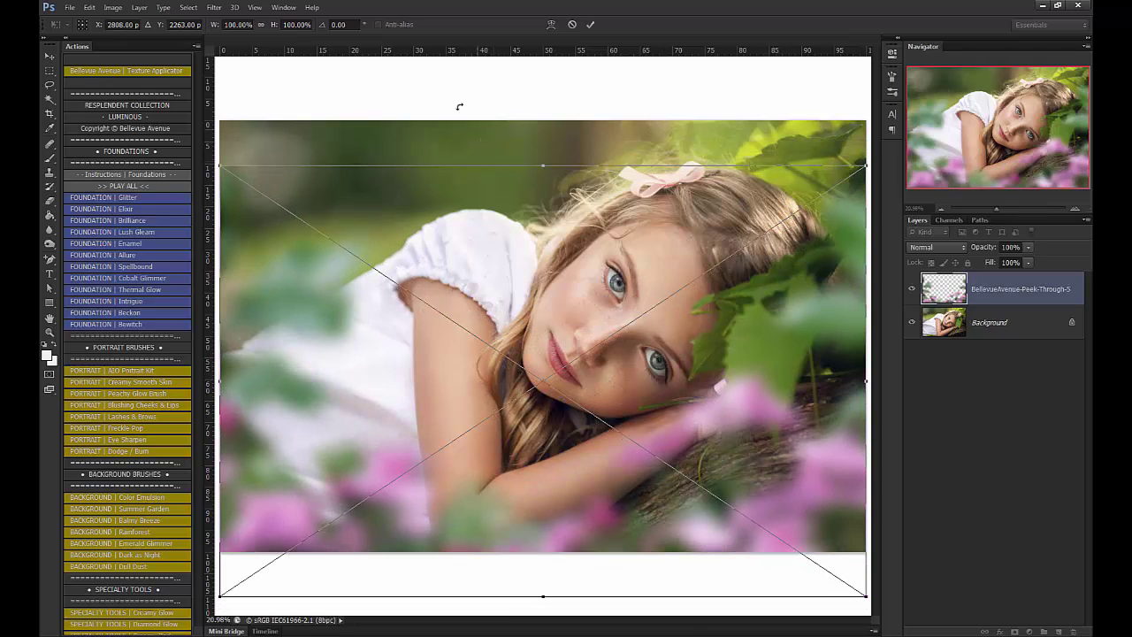
{"action": "left_click", "coordinate": [590, 23]}
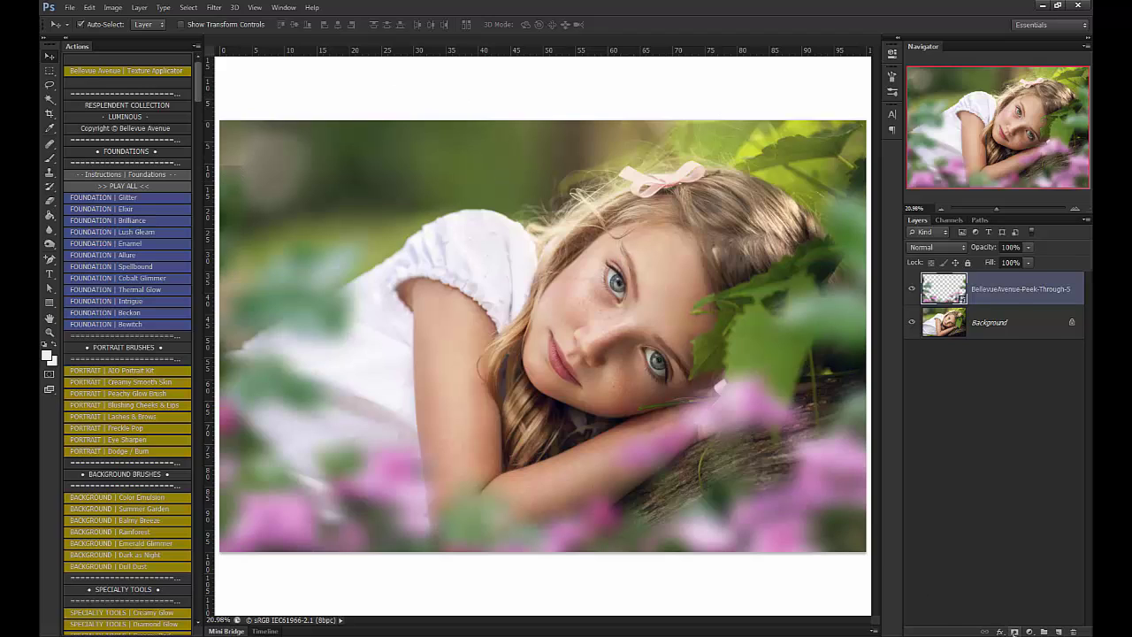
{"action": "left_click", "coordinate": [1014, 631]}
Step: Switch to the Brush with black as the foreground colour and flow at 100%
{"action": "left_click", "coordinate": [48, 158]}
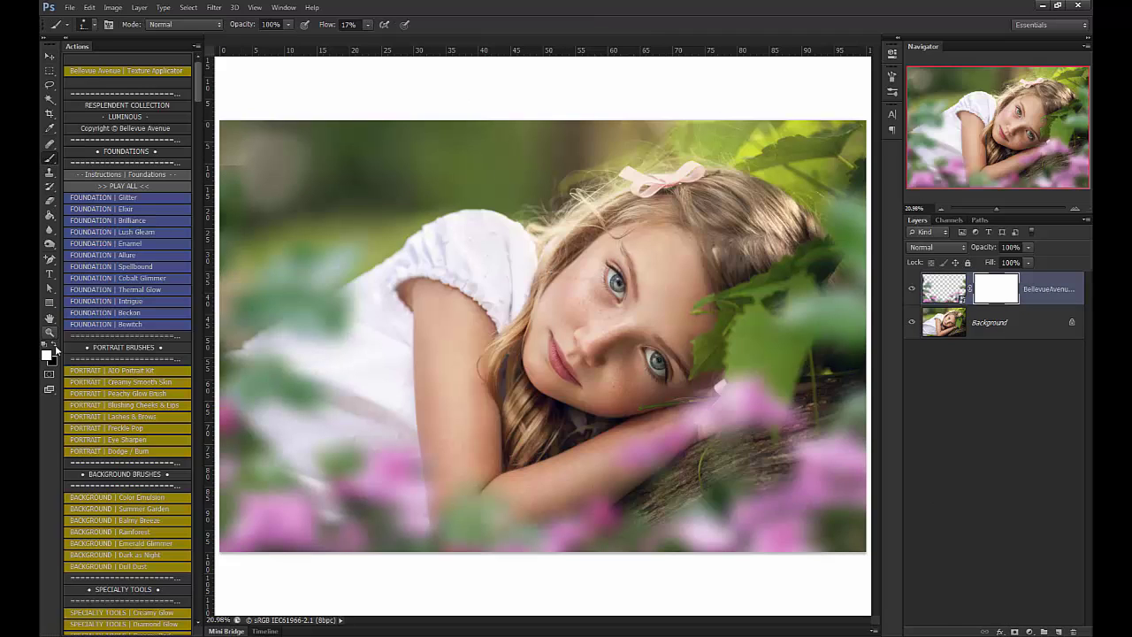
{"action": "left_click", "coordinate": [54, 346]}
{"action": "key", "text": "shift+0"}
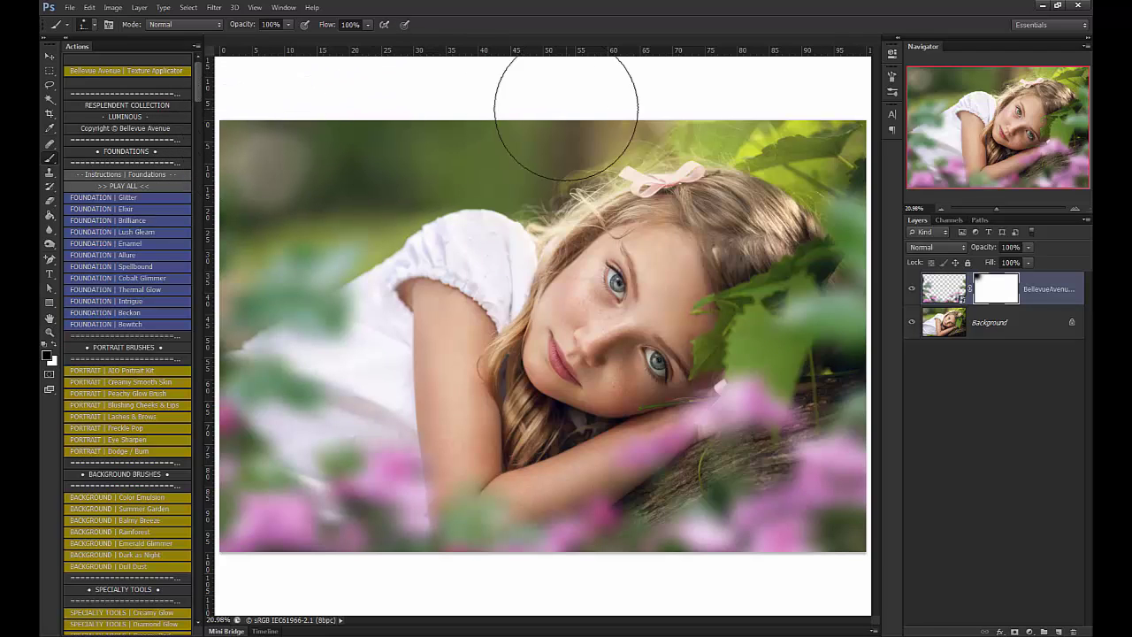